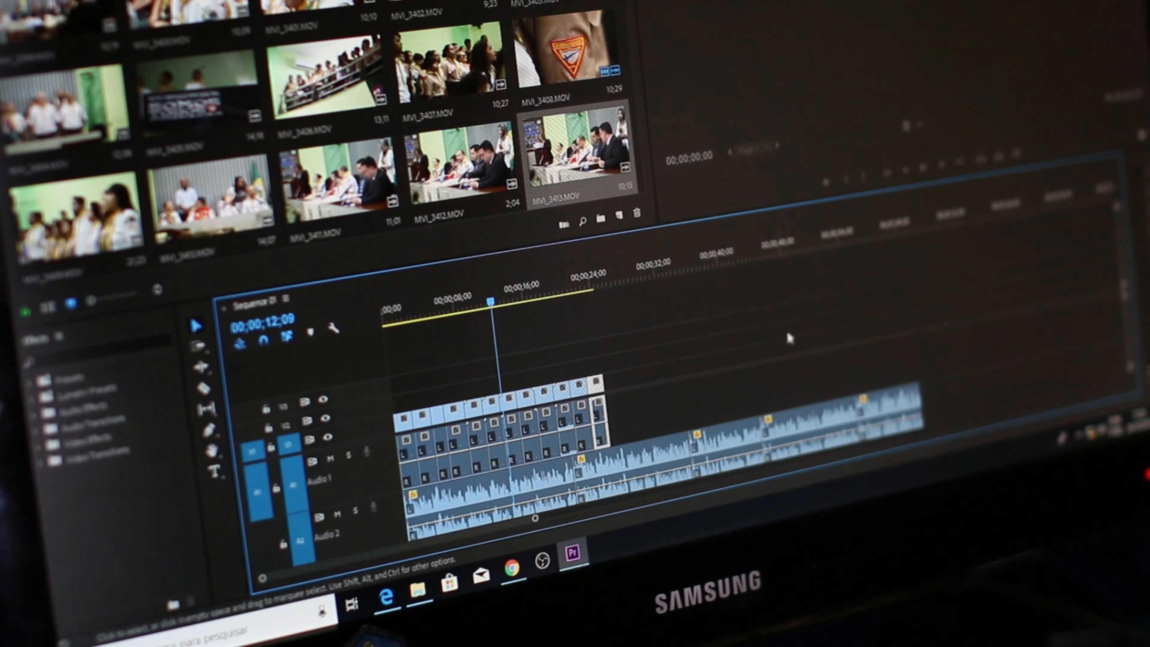
{"action": "left_click_drag", "start_coordinate": [489, 304], "coordinate": [572, 311]}
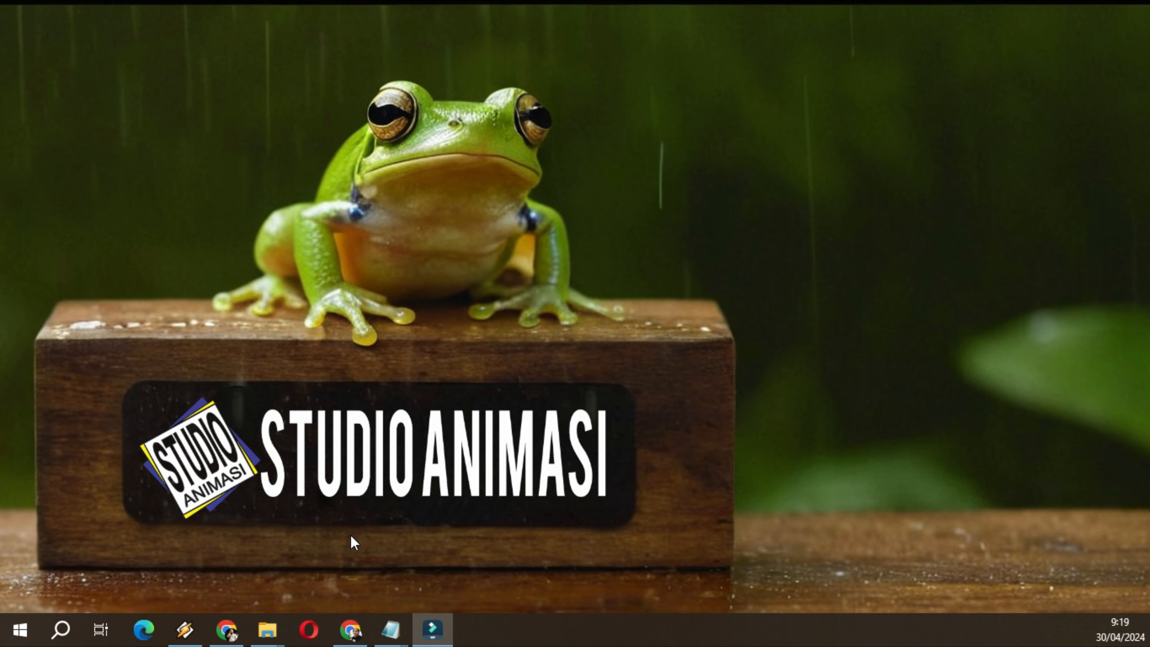
- Switch to Leonardo.Ai Image Generation and enter the prompt "simple cute giraffe, clean thick black and white outline only, kids colouring book for age 5 - 10 years old"
{"action": "left_click", "coordinate": [349, 636]}
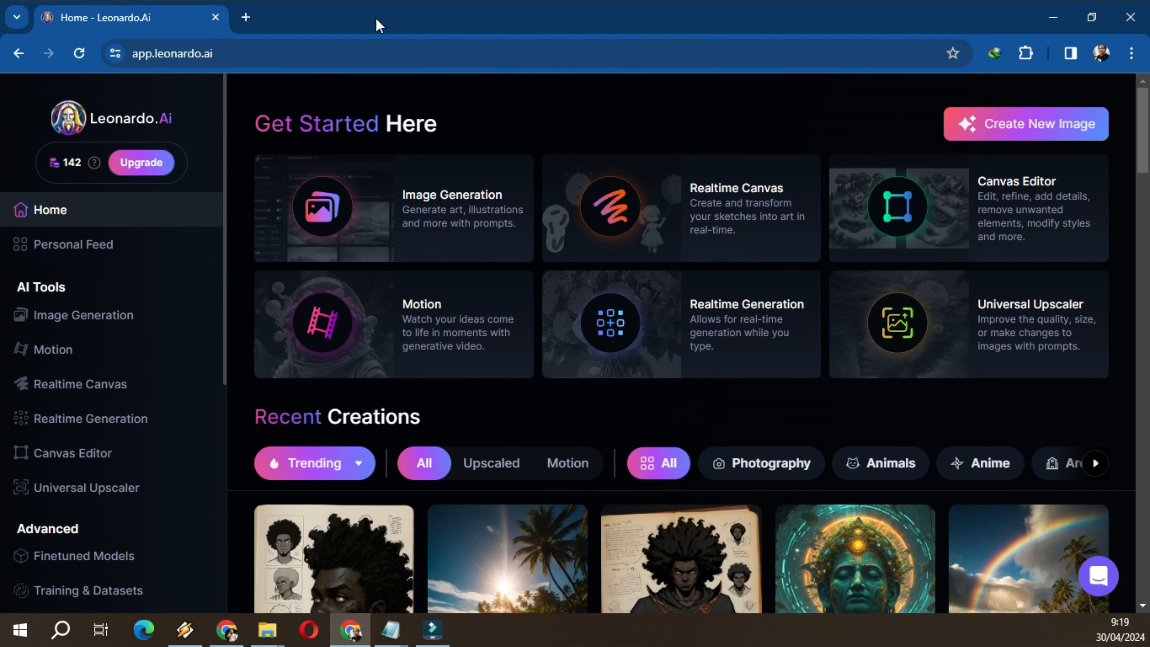
{"action": "left_click", "coordinate": [409, 214]}
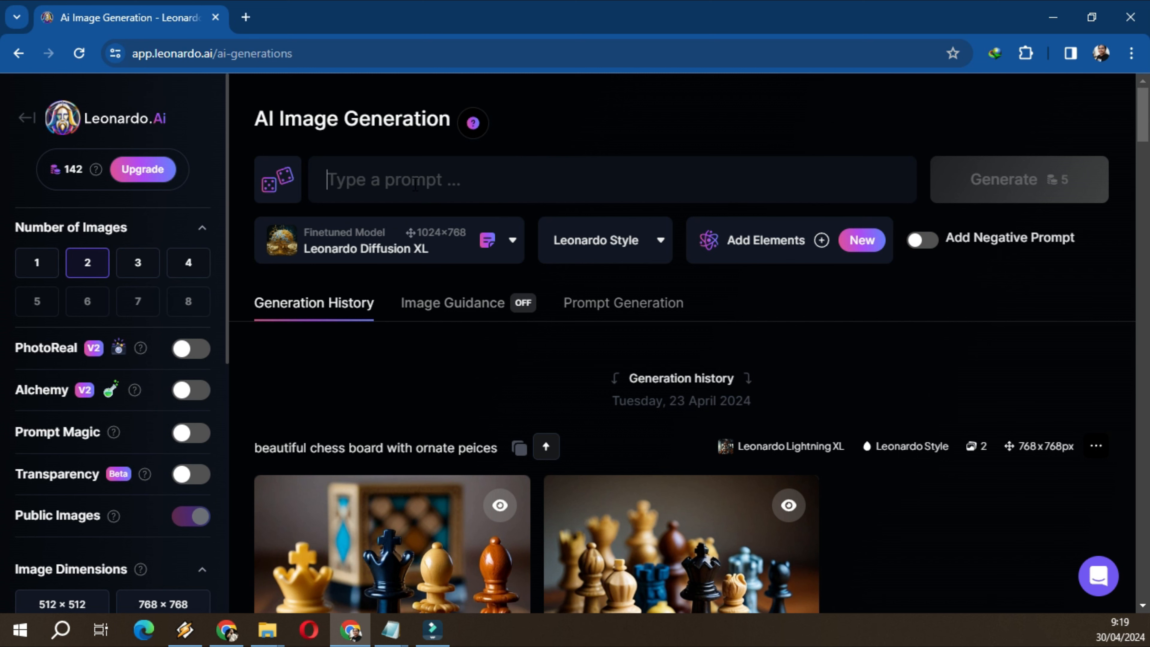
{"action": "left_click", "coordinate": [415, 184]}
{"action": "type", "text": "simple cute giraffe, clean thick black and white outline only, kids colouring book for age 5 - 10 years old"}
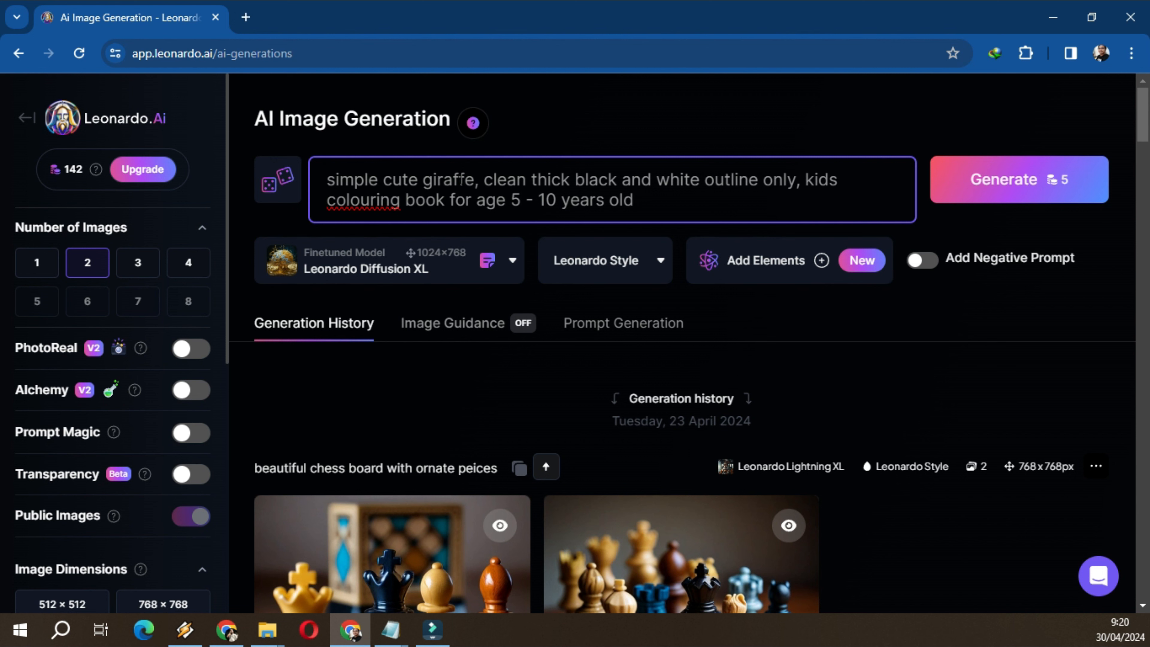
{"action": "left_click_drag", "start_coordinate": [424, 180], "coordinate": [472, 180]}
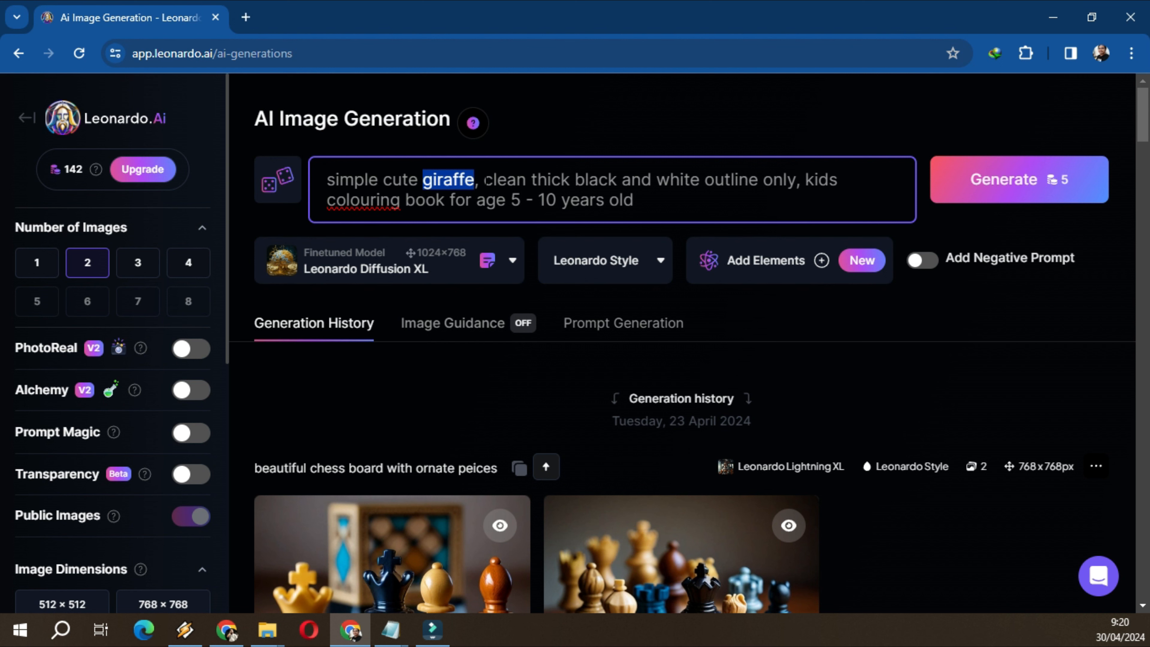
{"action": "left_click_drag", "start_coordinate": [484, 181], "coordinate": [796, 181]}
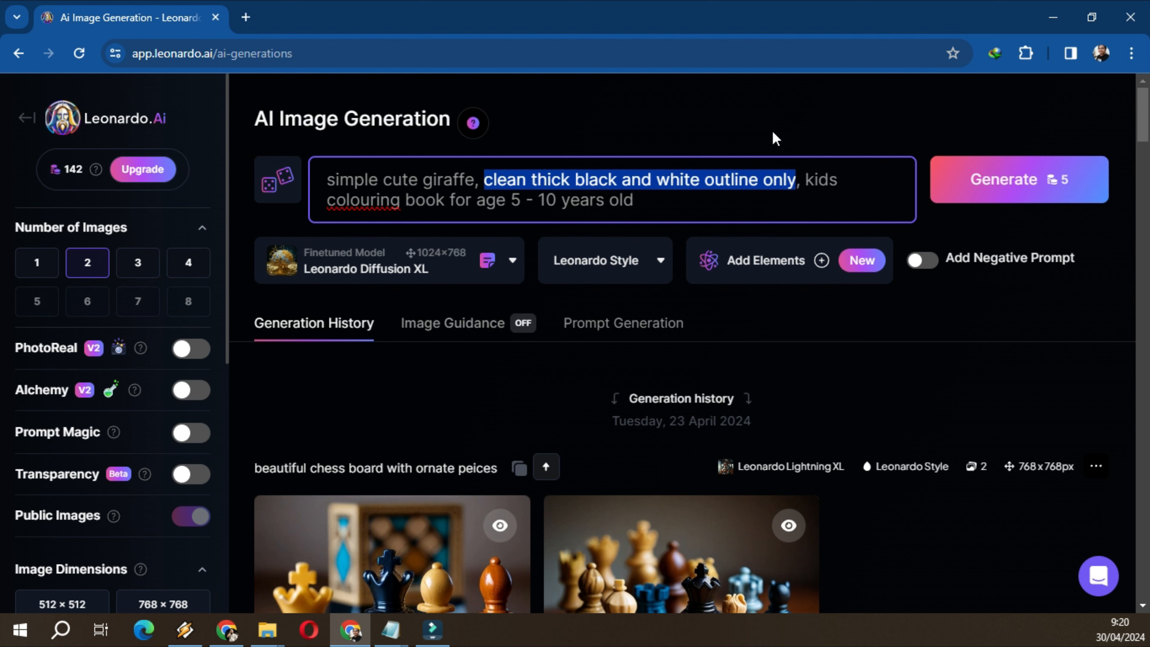
{"action": "left_click", "coordinate": [769, 138]}
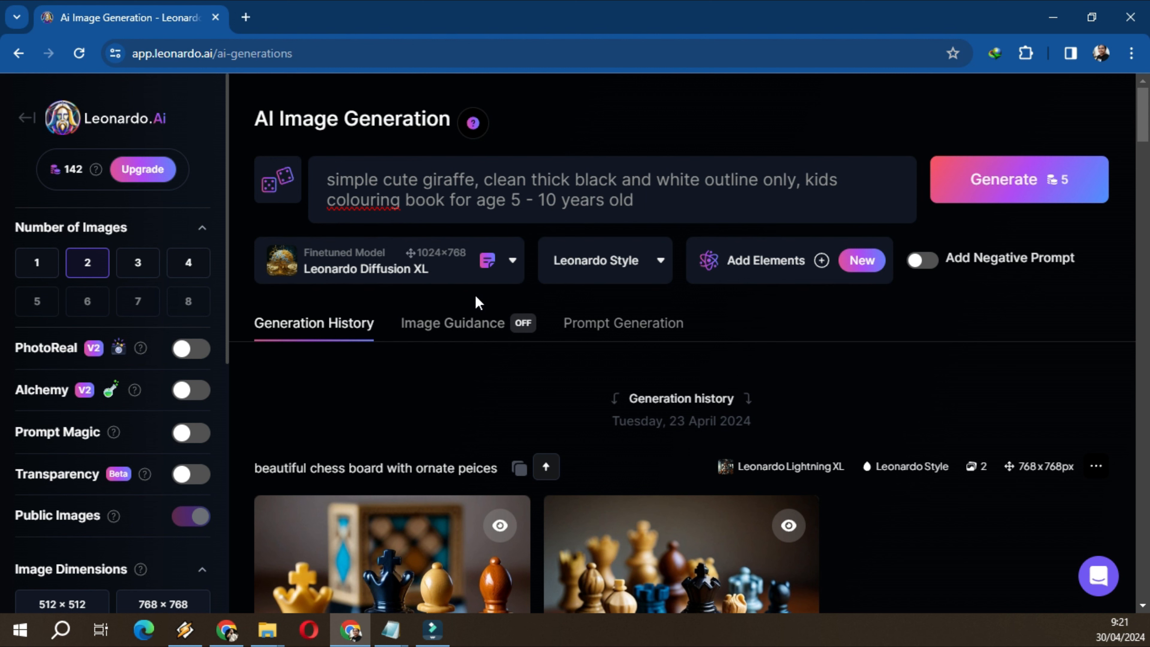
- Set the finetuned model for the image generation to Leonardo Anime XL
{"action": "left_click", "coordinate": [511, 268]}
{"action": "left_click", "coordinate": [374, 180]}
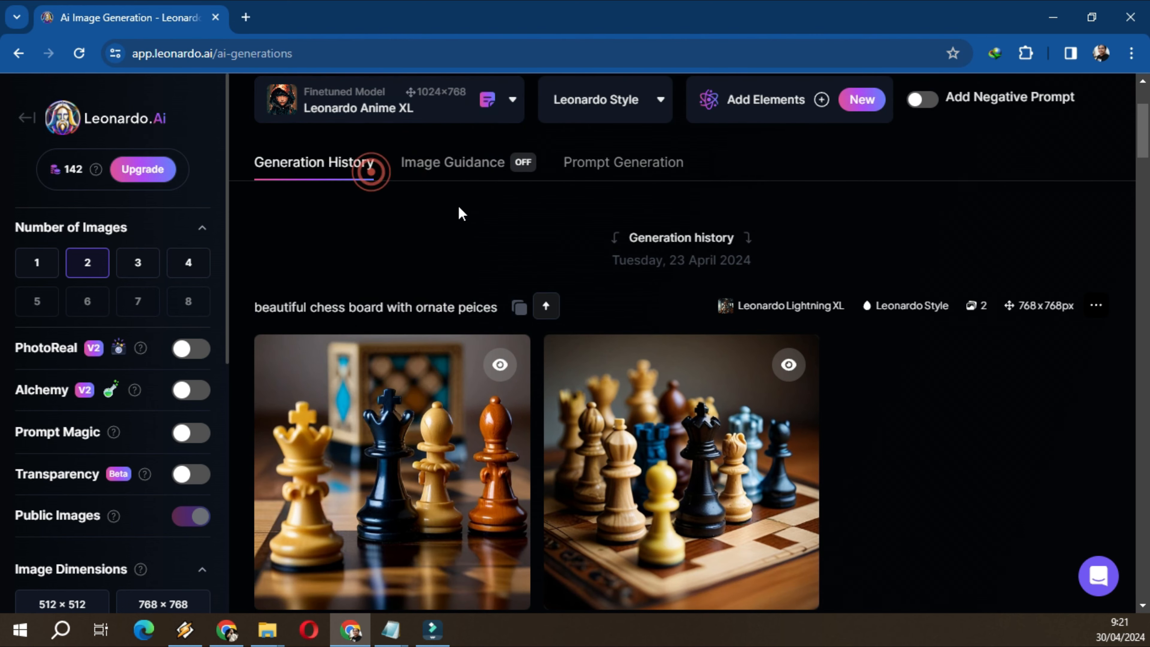
{"action": "scroll", "coordinate": [460, 213], "scroll_direction": "up", "scroll_amount": 3}
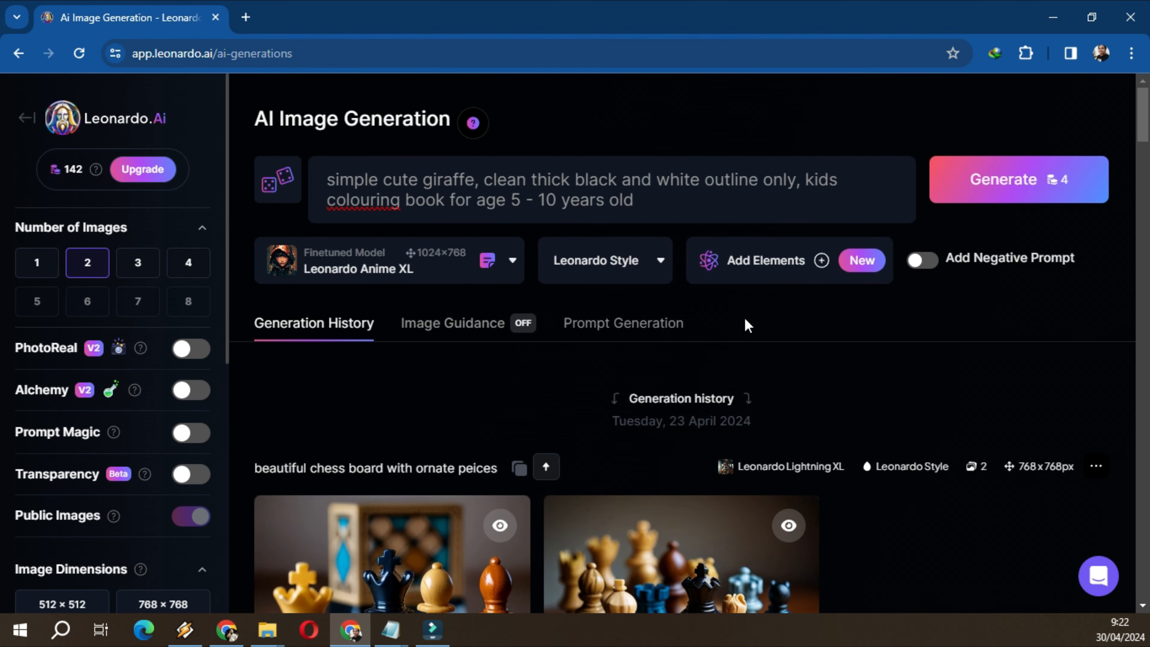
- Add the Coloring Book element to the image generation settings
{"action": "left_click", "coordinate": [803, 262]}
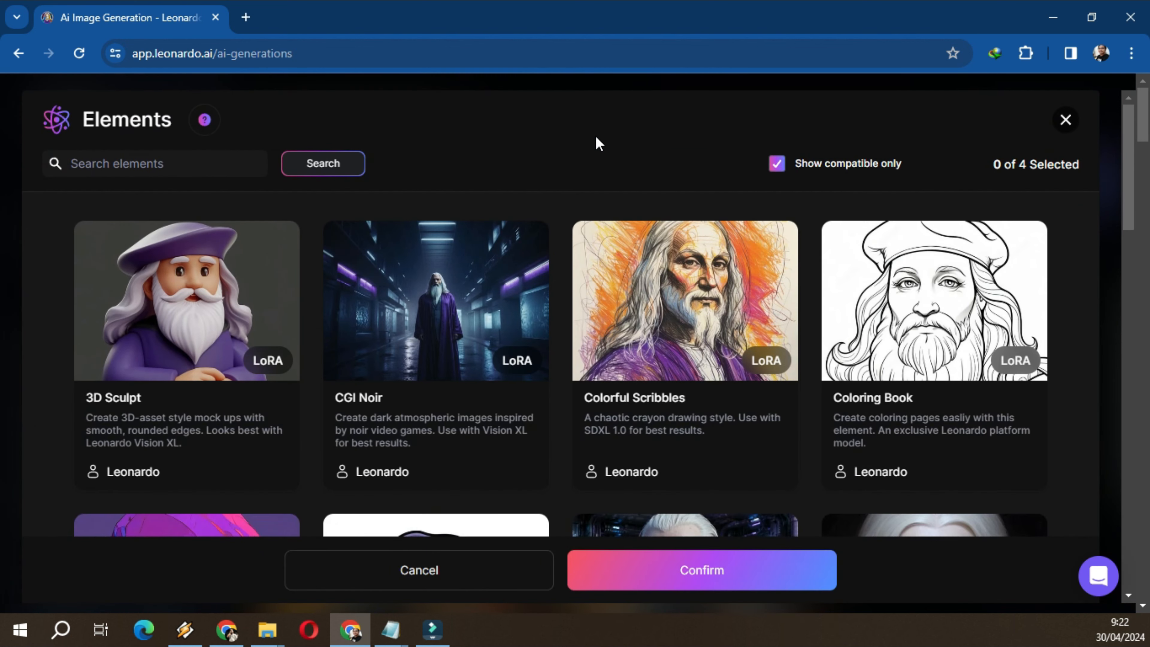
{"action": "scroll", "coordinate": [545, 314], "scroll_direction": "down", "scroll_amount": 10}
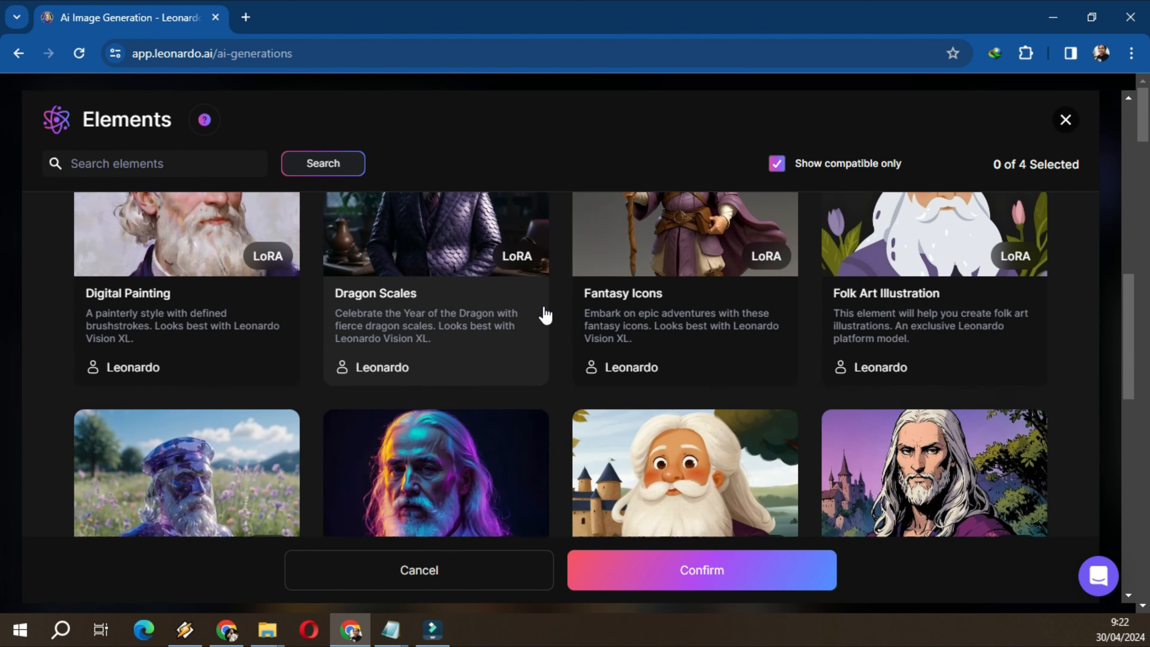
{"action": "scroll", "coordinate": [546, 314], "scroll_direction": "down", "scroll_amount": 5}
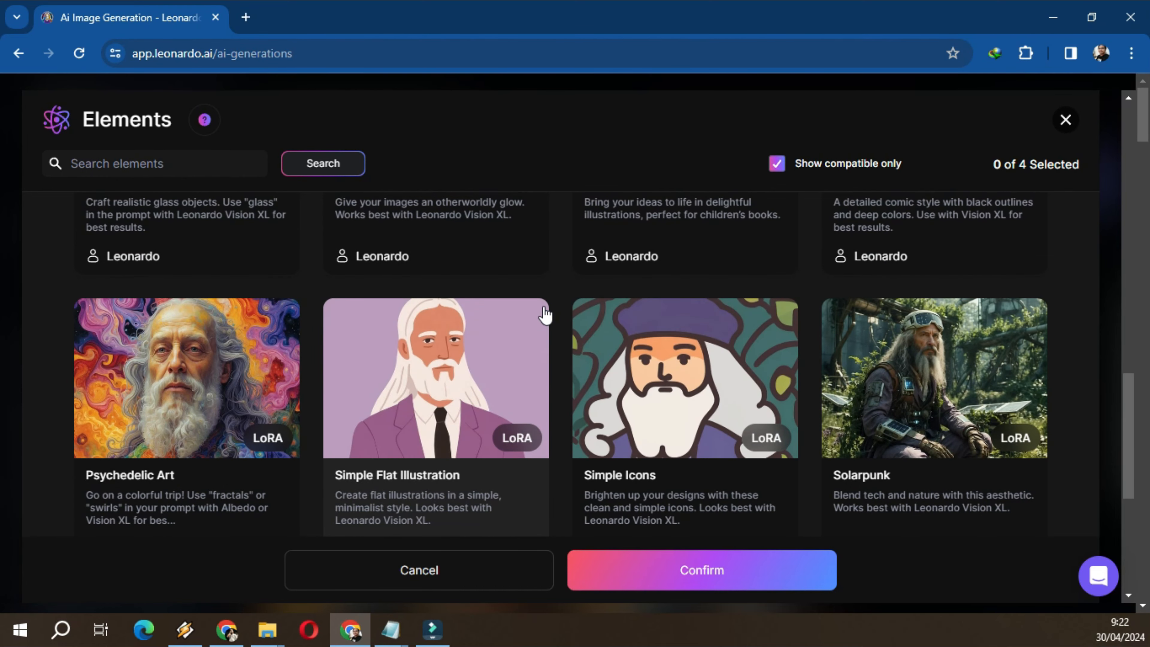
{"action": "scroll", "coordinate": [545, 314], "scroll_direction": "up", "scroll_amount": 15}
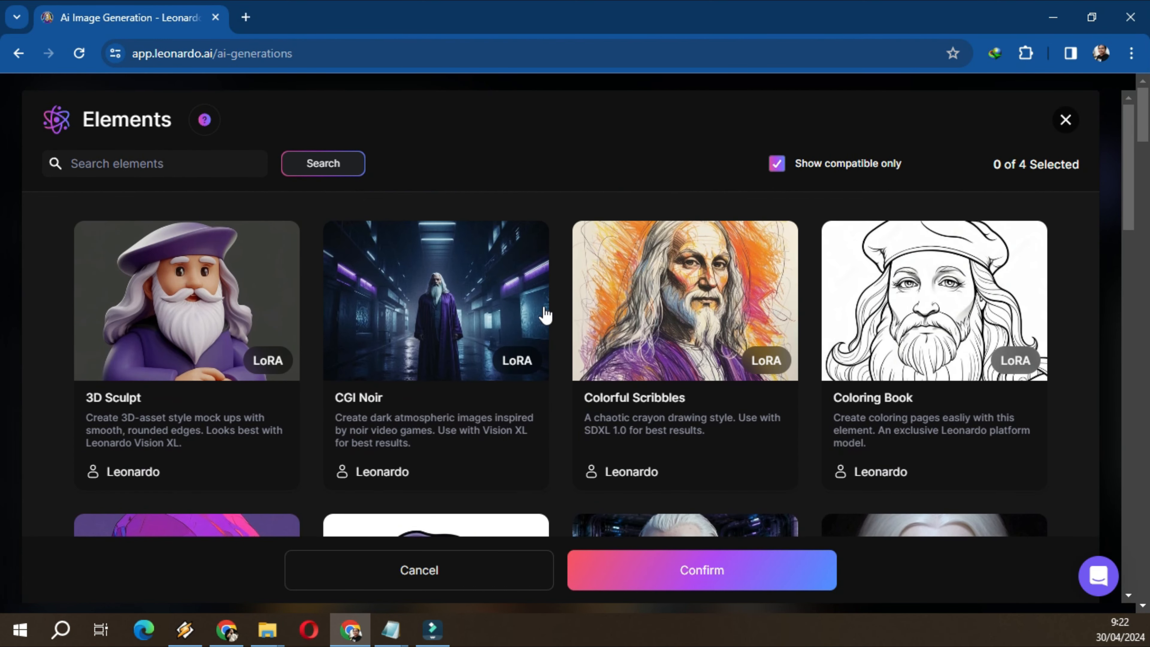
{"action": "left_click", "coordinate": [917, 356]}
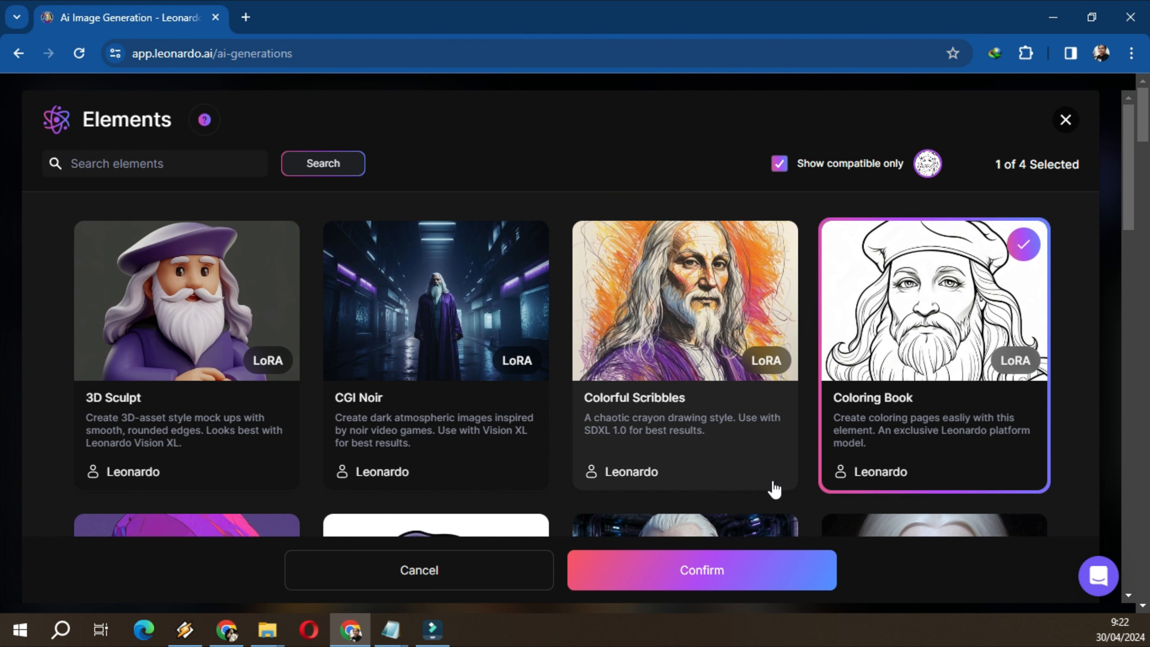
{"action": "left_click", "coordinate": [734, 581]}
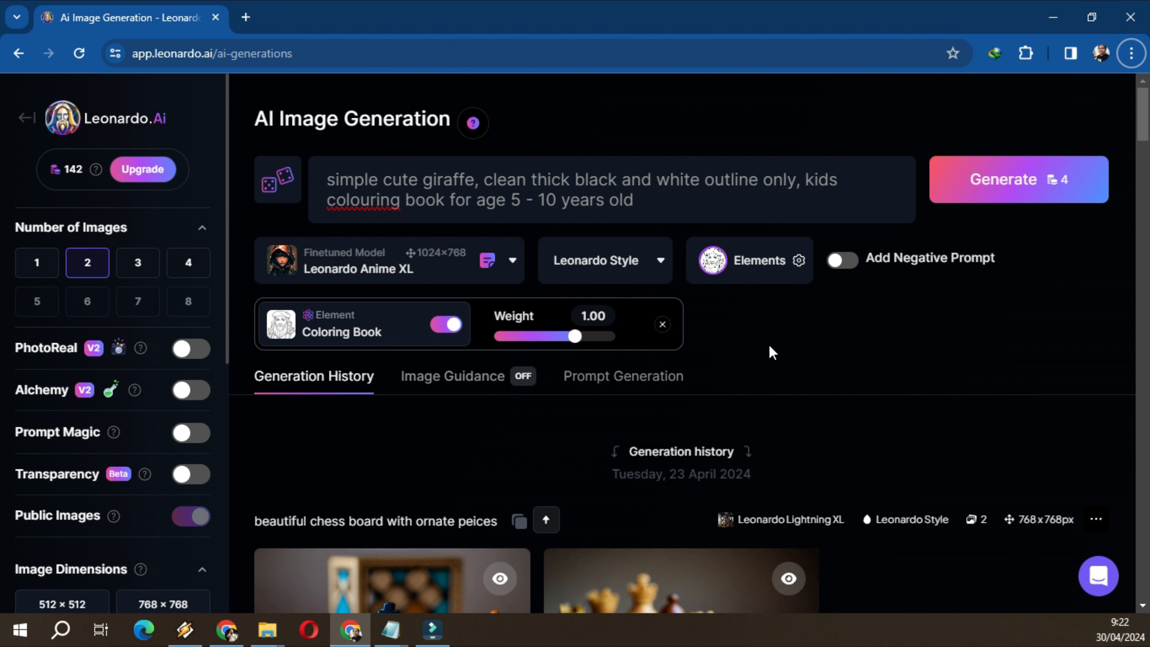
- Set the image aspect ratio to 1:1 and generate the giraffe images
{"action": "scroll", "coordinate": [131, 426], "scroll_direction": "down", "scroll_amount": 7}
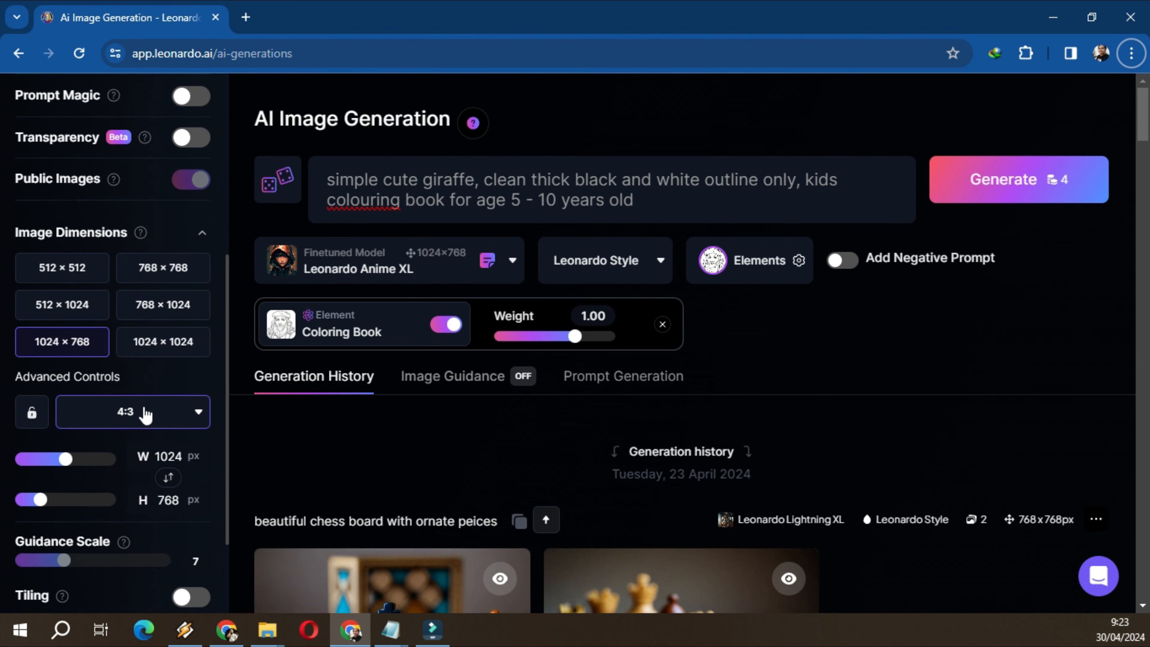
{"action": "left_click", "coordinate": [157, 421]}
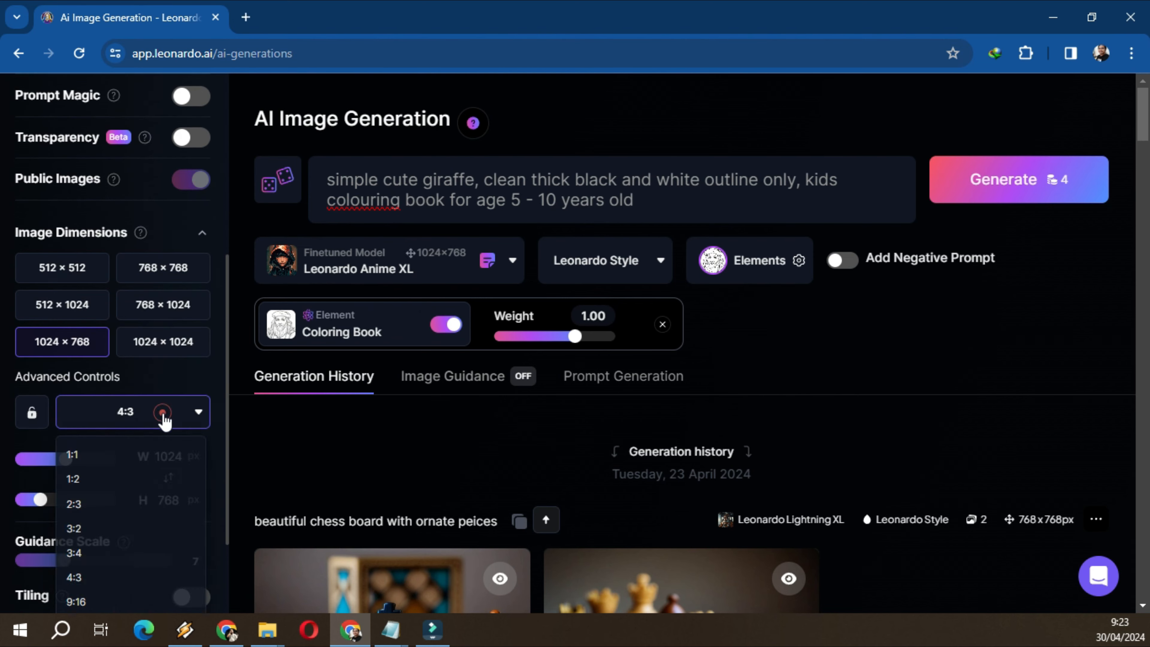
{"action": "left_click", "coordinate": [91, 458]}
{"action": "scroll", "coordinate": [93, 451], "scroll_direction": "up", "scroll_amount": 7}
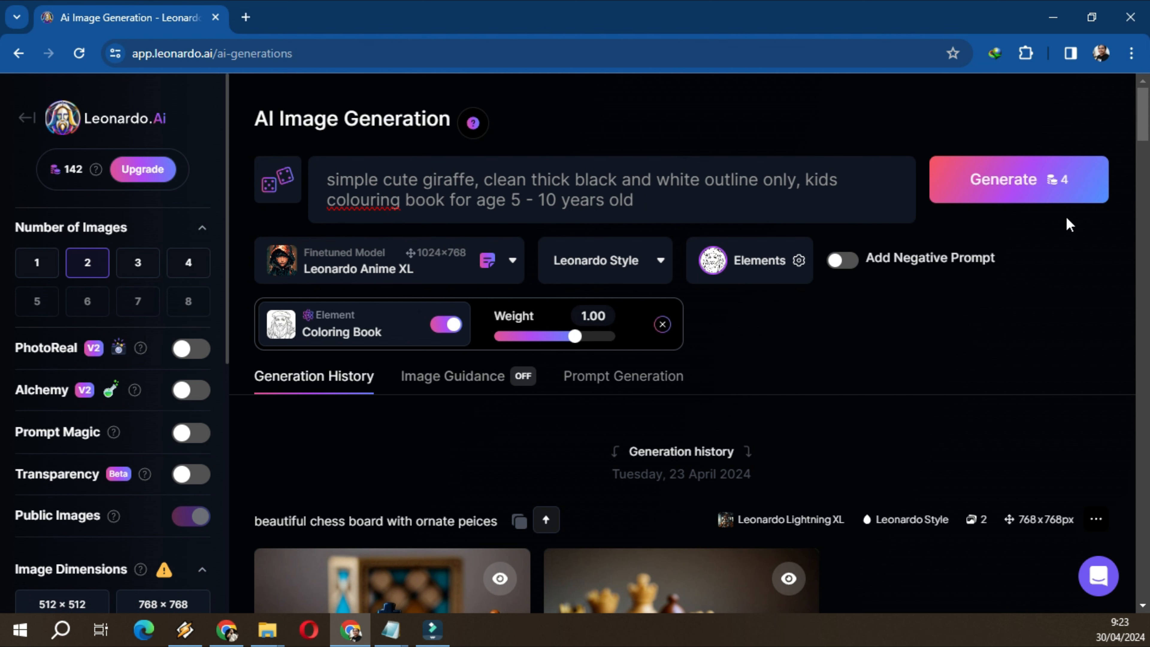
{"action": "left_click", "coordinate": [1035, 187]}
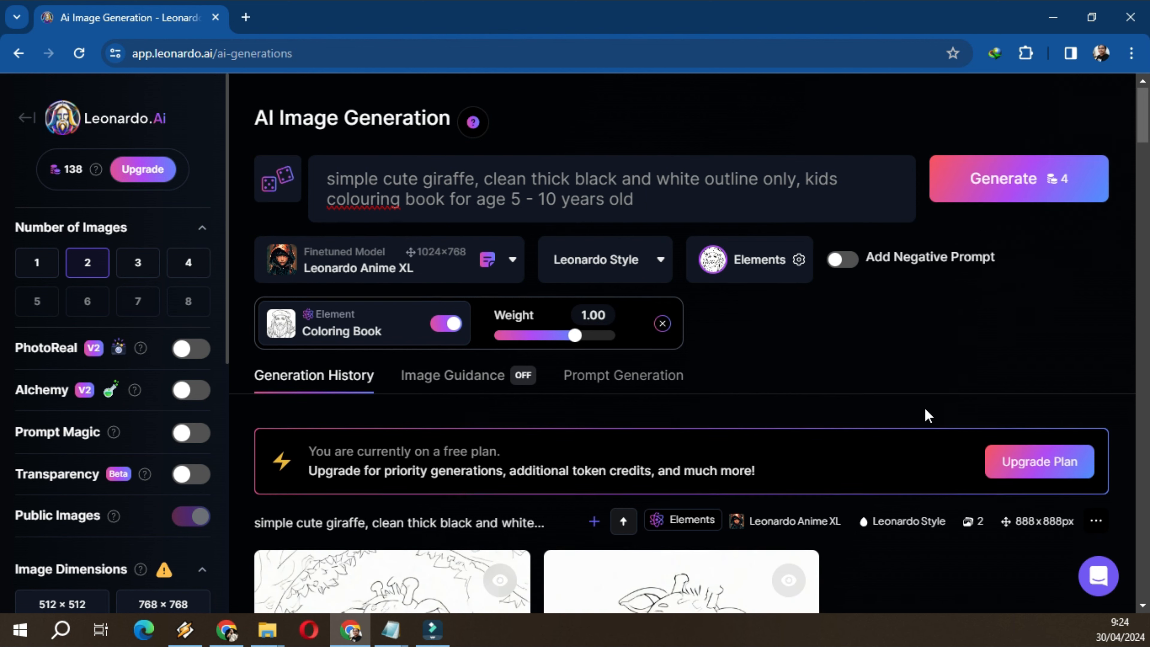
- Enlarge the first generated giraffe image and examine its outlines, body and background from head to feet
{"action": "scroll", "coordinate": [919, 413], "scroll_direction": "down", "scroll_amount": 3}
{"action": "scroll", "coordinate": [914, 431], "scroll_direction": "down", "scroll_amount": 3}
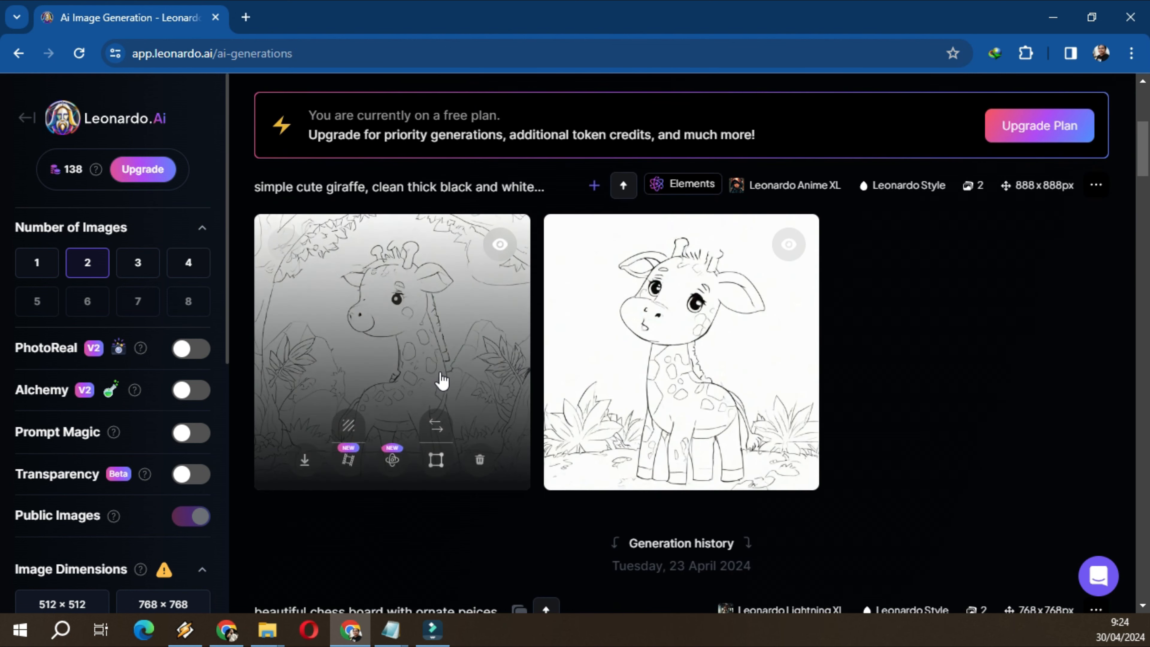
{"action": "left_click", "coordinate": [442, 381]}
{"action": "left_click", "coordinate": [612, 308]}
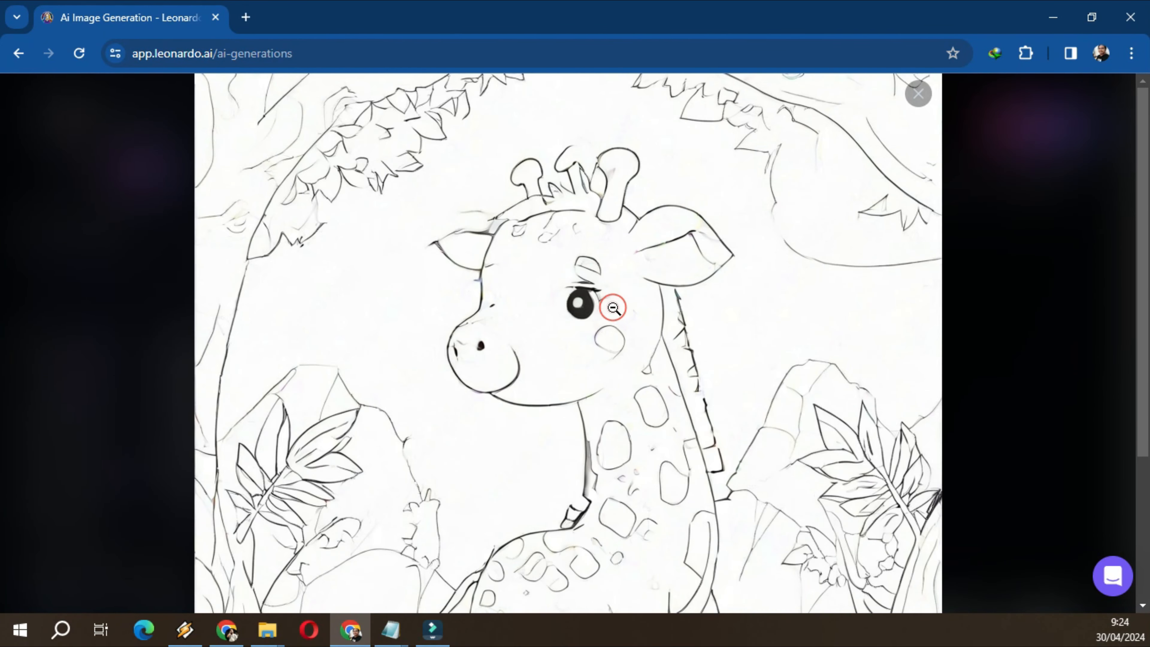
{"action": "left_click", "coordinate": [556, 384]}
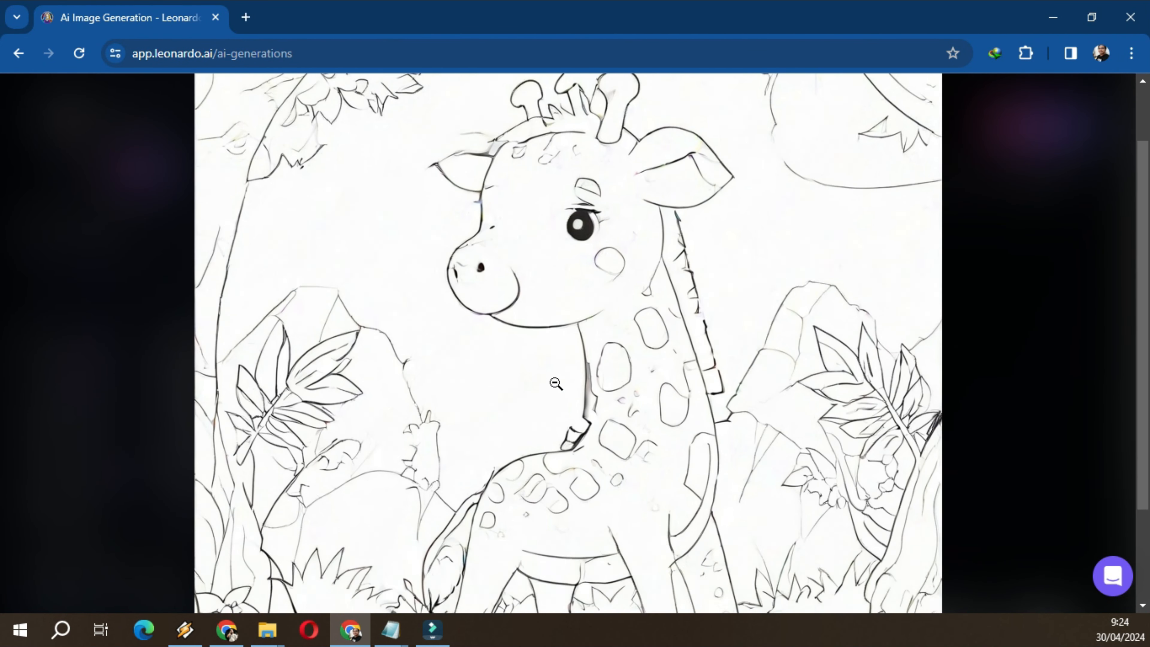
{"action": "left_click", "coordinate": [556, 384]}
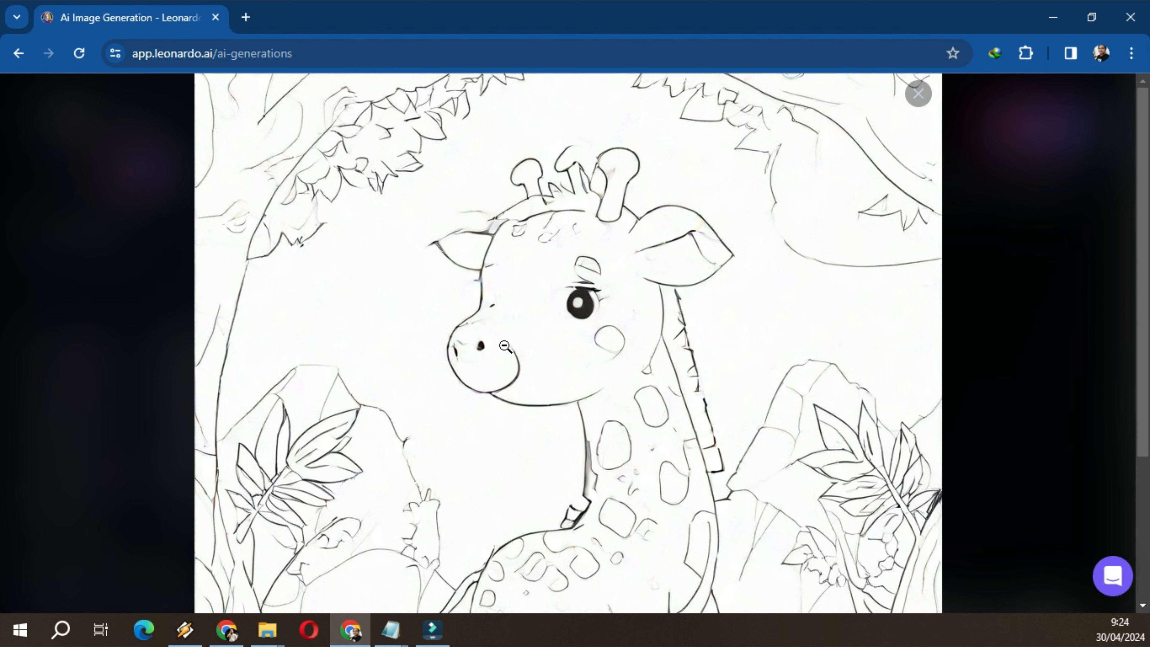
{"action": "left_click", "coordinate": [782, 416]}
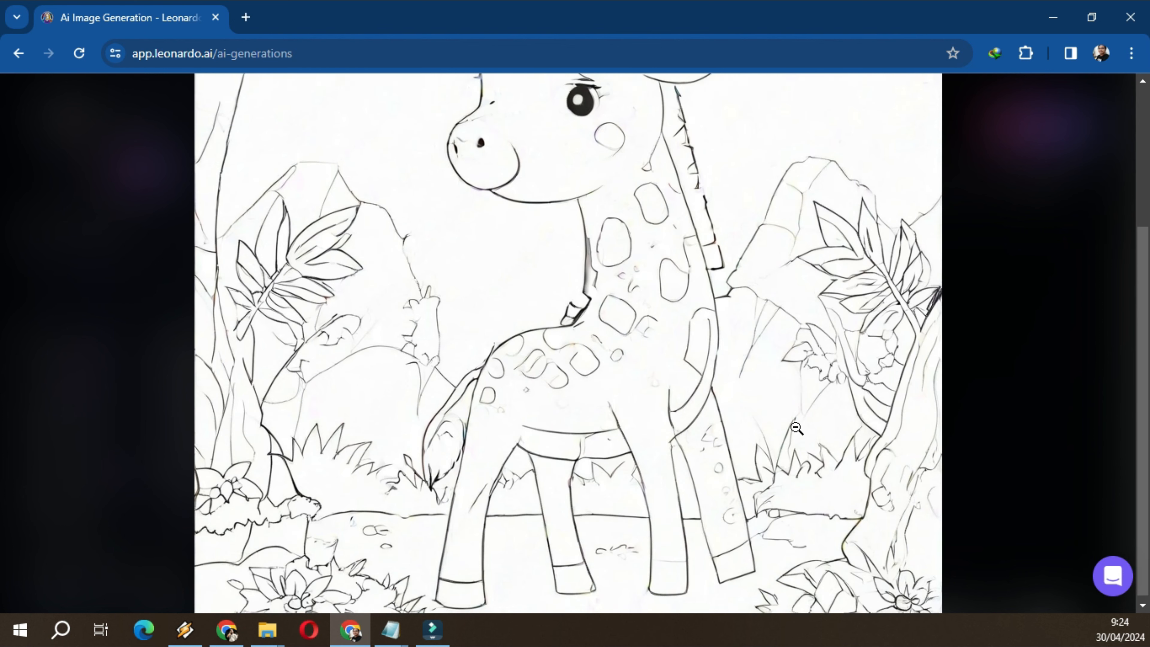
{"action": "left_click", "coordinate": [788, 420]}
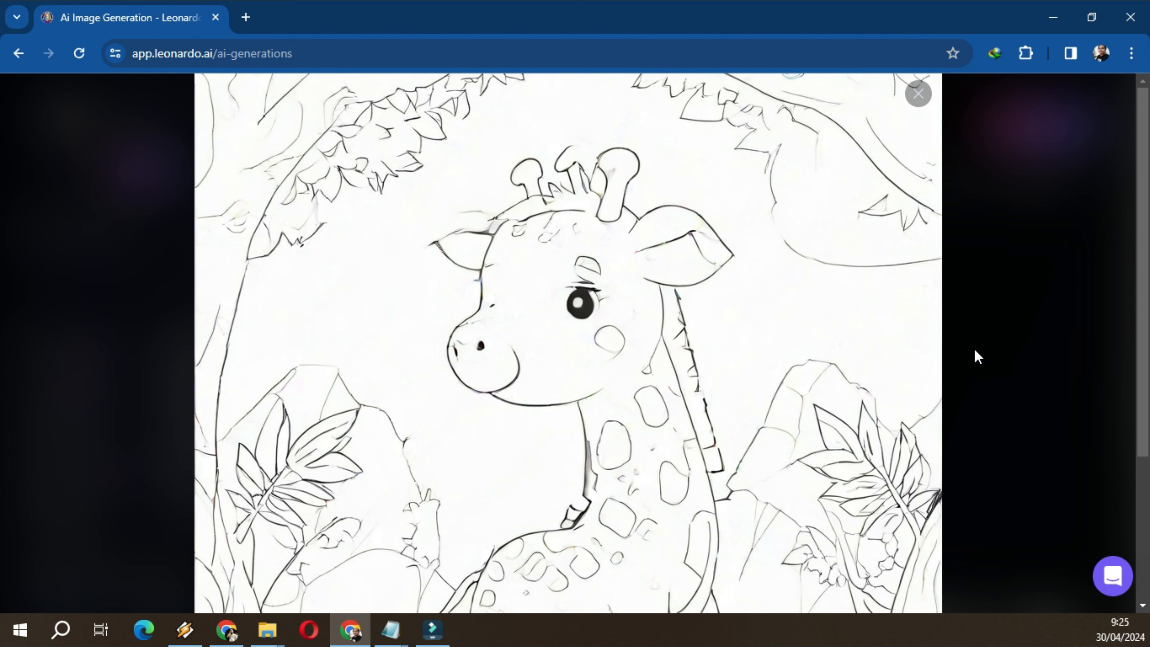
{"action": "left_click", "coordinate": [978, 335]}
- Enlarge the second generated giraffe image, examine its line work from head to feet, and close the preview
{"action": "left_click", "coordinate": [696, 347]}
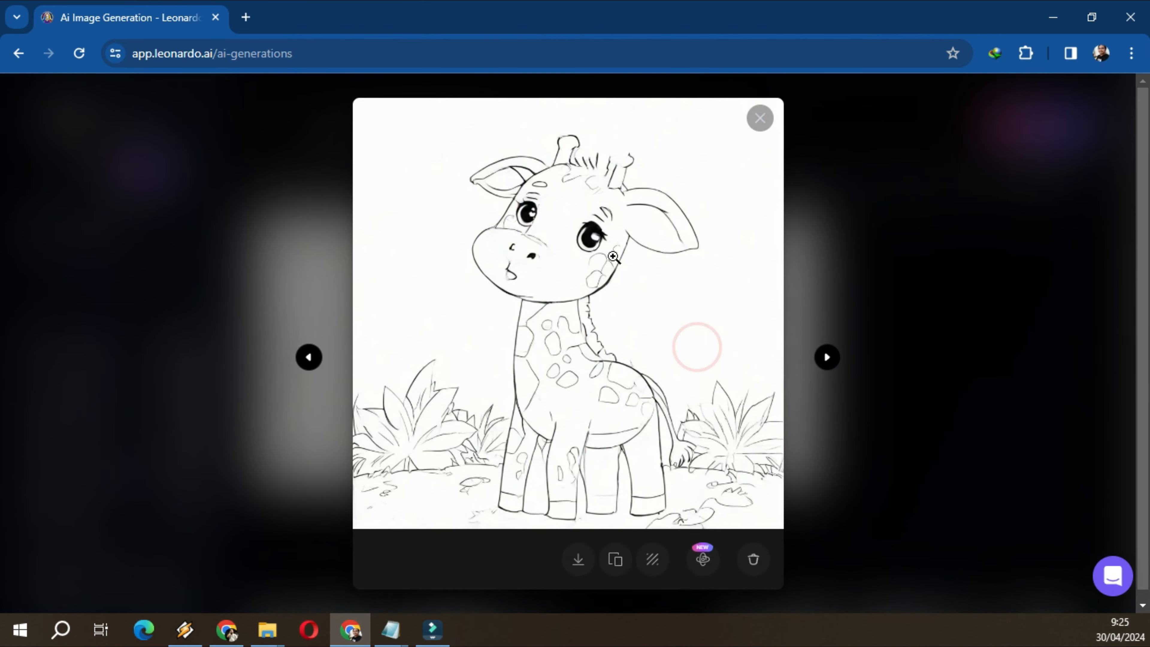
{"action": "left_click", "coordinate": [581, 264]}
{"action": "scroll", "coordinate": [552, 327], "scroll_direction": "down", "scroll_amount": 3}
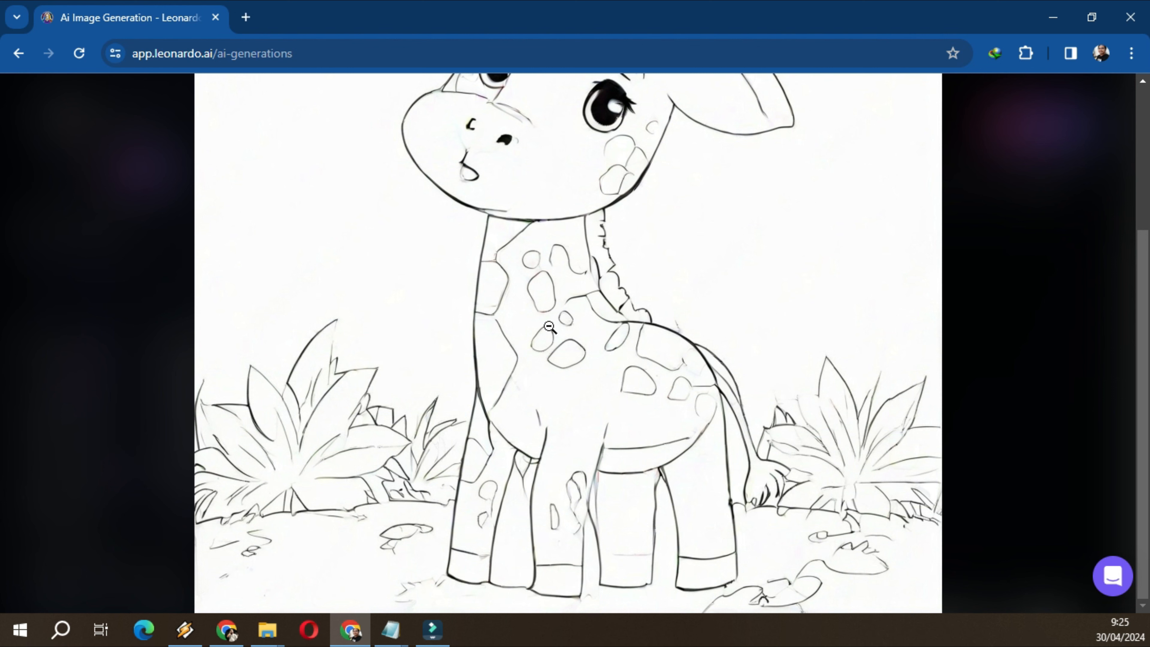
{"action": "left_click", "coordinate": [550, 327]}
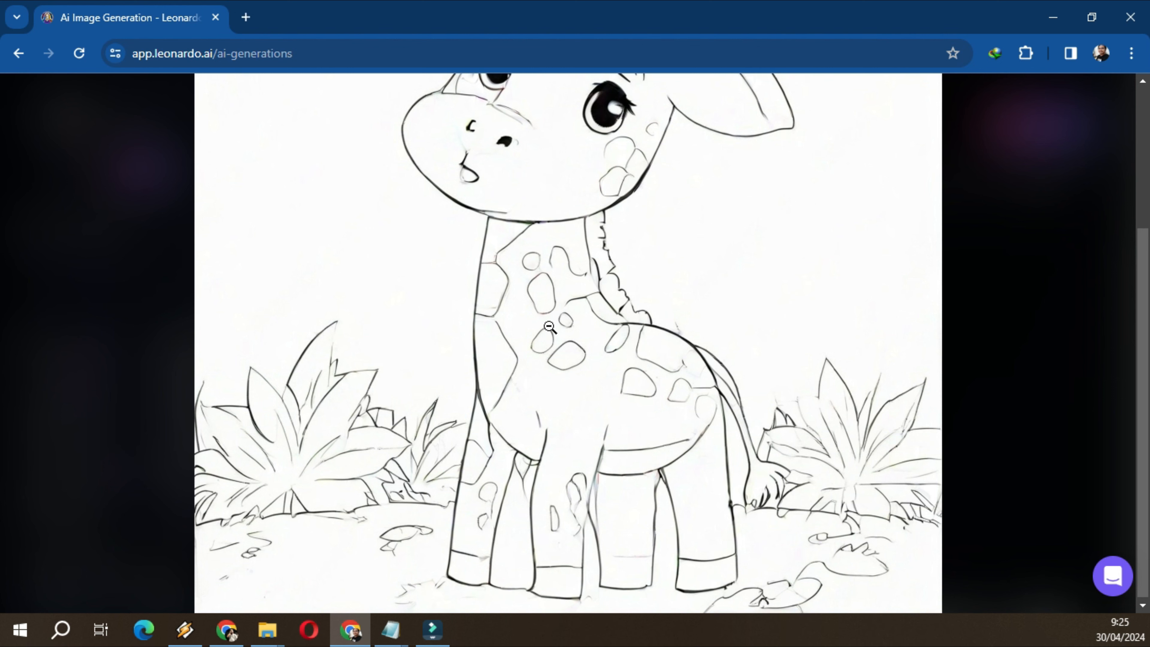
{"action": "left_click", "coordinate": [550, 328]}
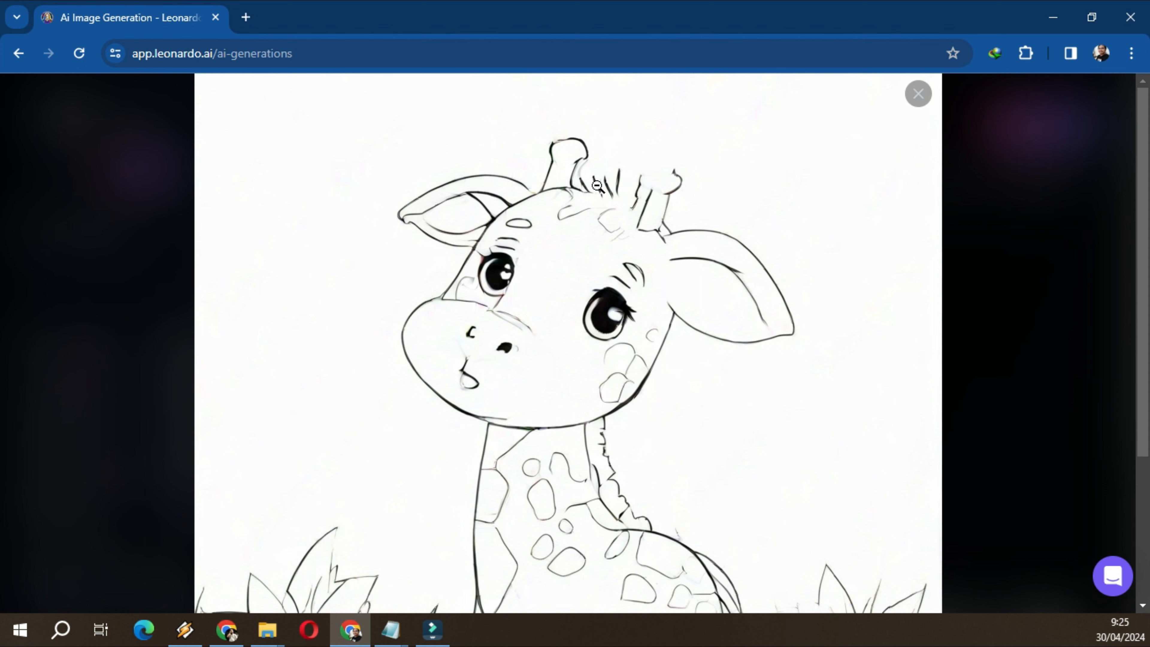
{"action": "scroll", "coordinate": [652, 365], "scroll_direction": "down", "scroll_amount": 5}
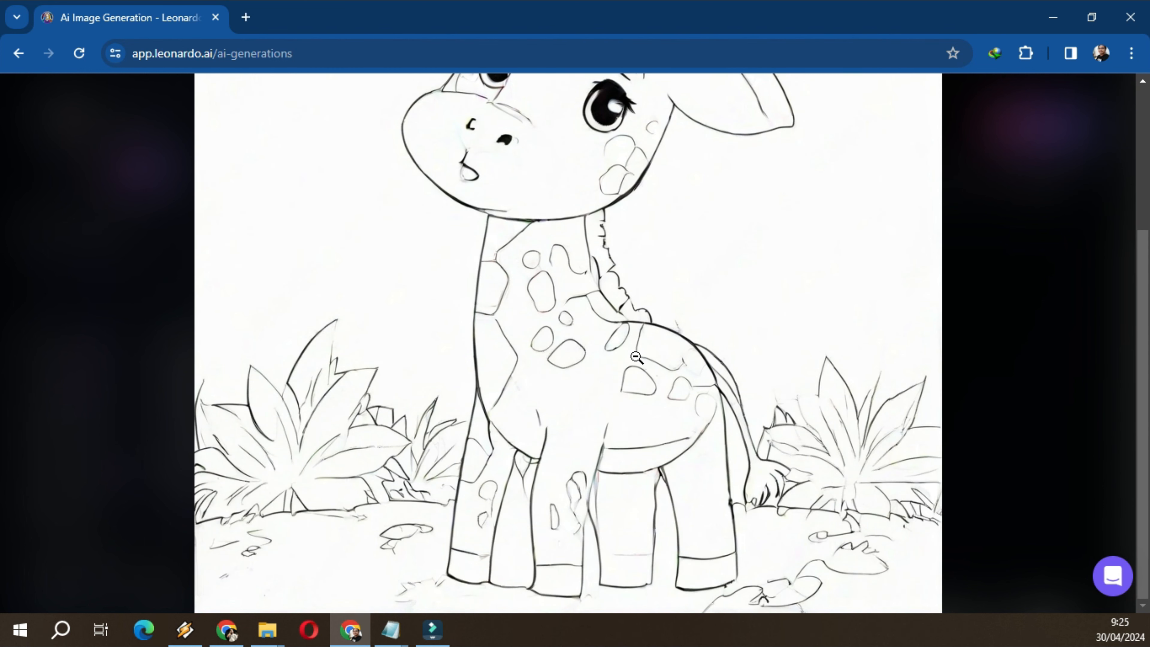
{"action": "scroll", "coordinate": [636, 357], "scroll_direction": "up", "scroll_amount": 5}
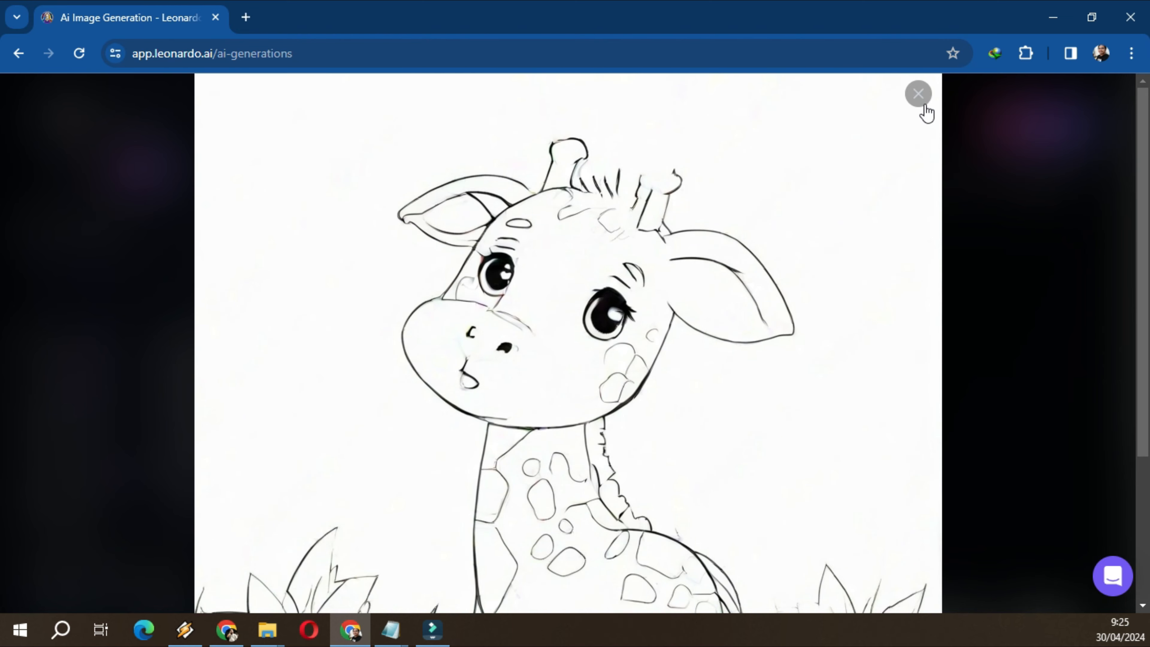
{"action": "left_click", "coordinate": [919, 94]}
- Set the Coloring Book element's weight to 0.30 and generate the giraffe images again
{"action": "scroll", "coordinate": [593, 363], "scroll_direction": "up", "scroll_amount": 4}
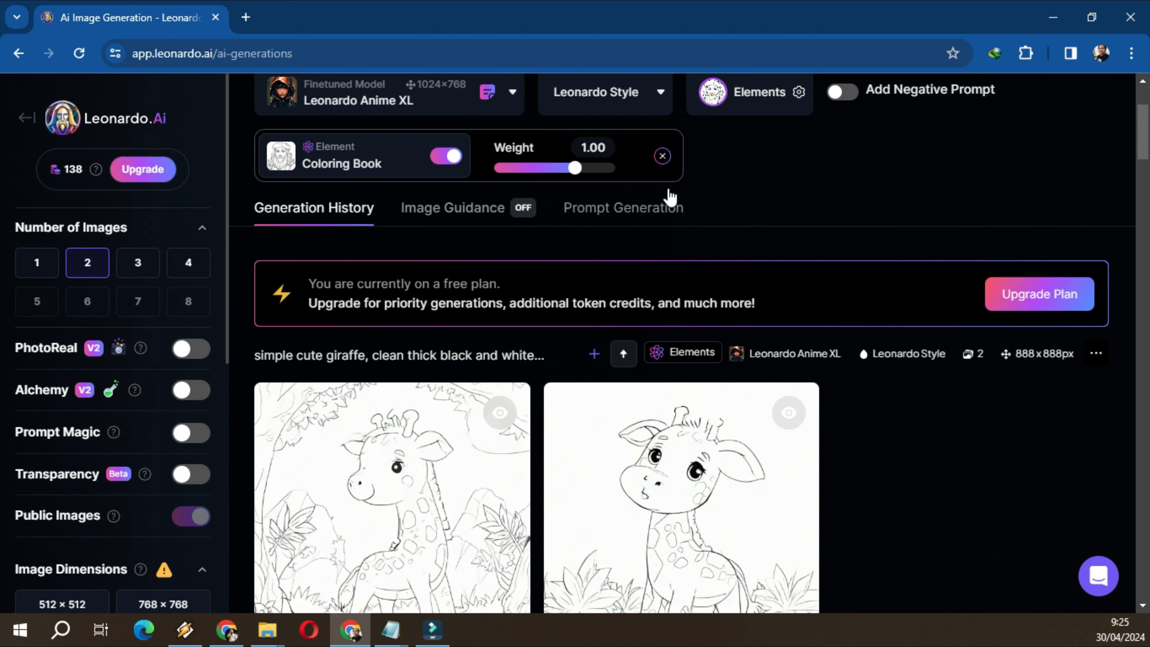
{"action": "scroll", "coordinate": [675, 213], "scroll_direction": "up", "scroll_amount": 4}
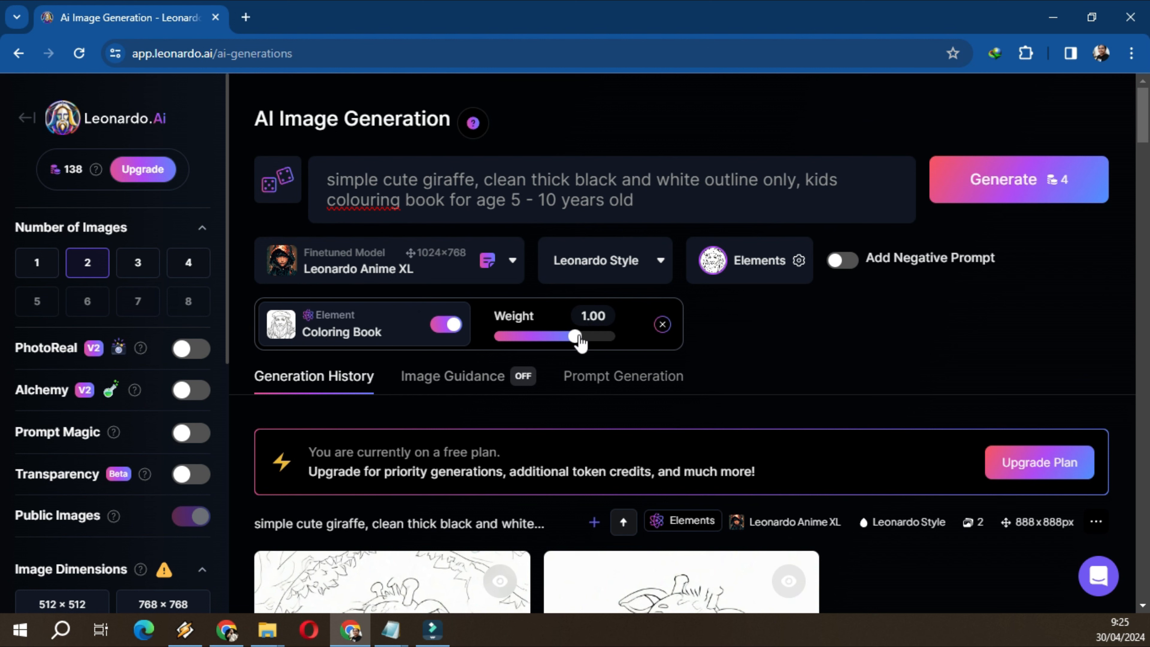
{"action": "left_click_drag", "start_coordinate": [577, 335], "coordinate": [549, 346]}
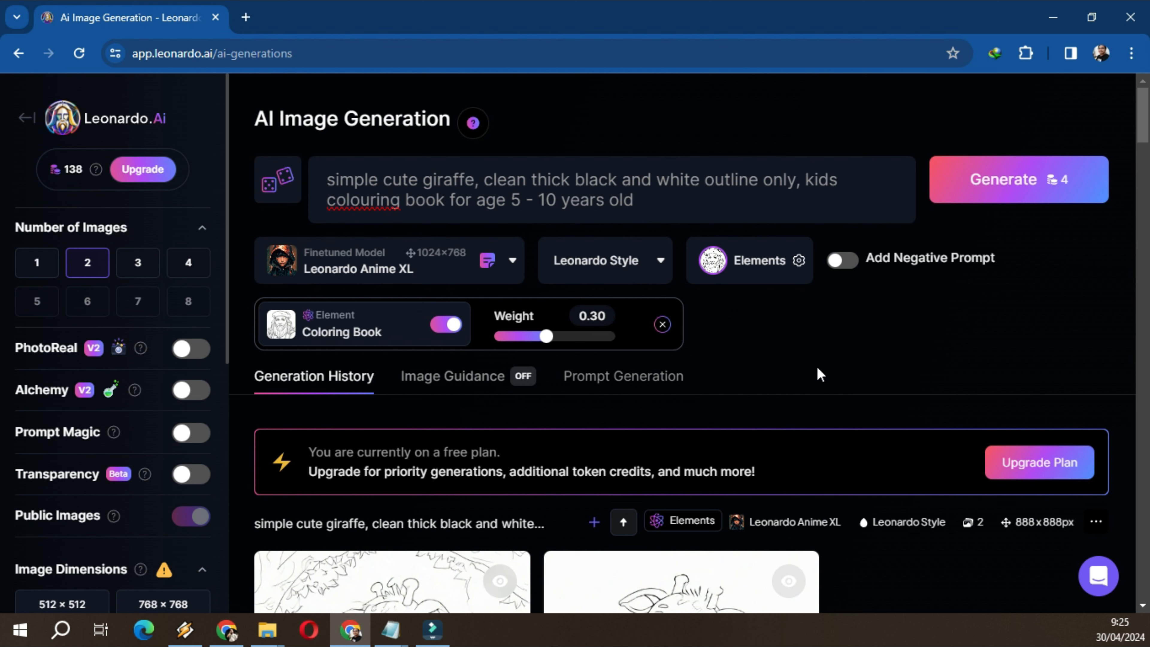
{"action": "left_click", "coordinate": [1018, 179]}
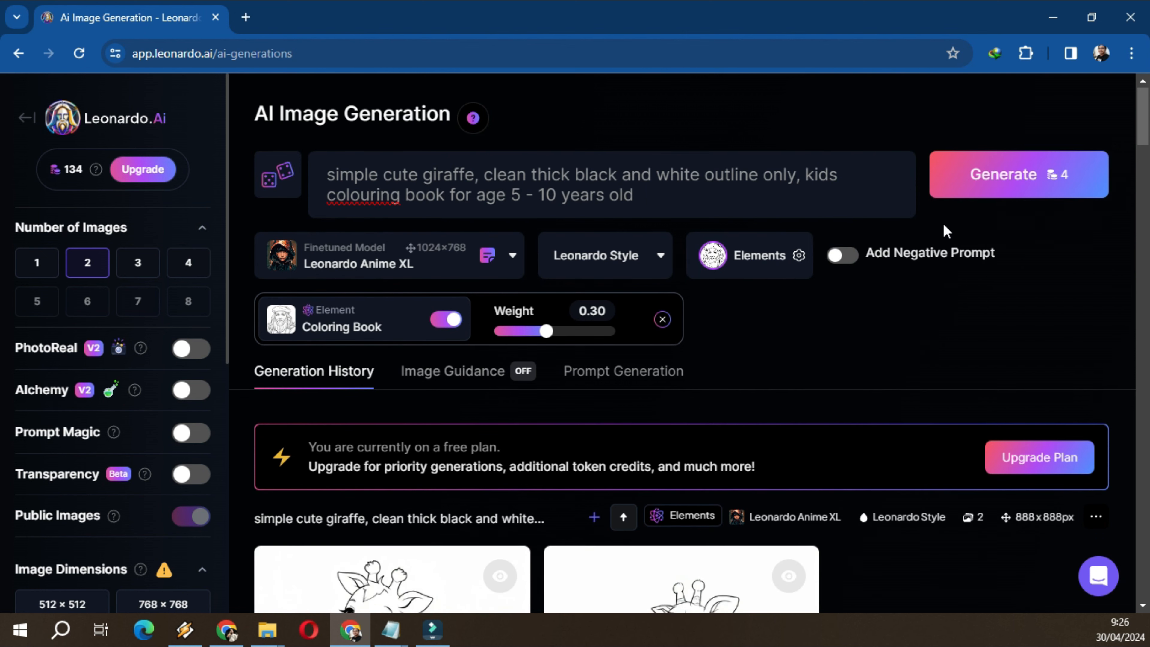
- Enlarge the first giraffe image of the newest generation and examine its outlines from head to feet
{"action": "scroll", "coordinate": [946, 235], "scroll_direction": "down", "scroll_amount": 5}
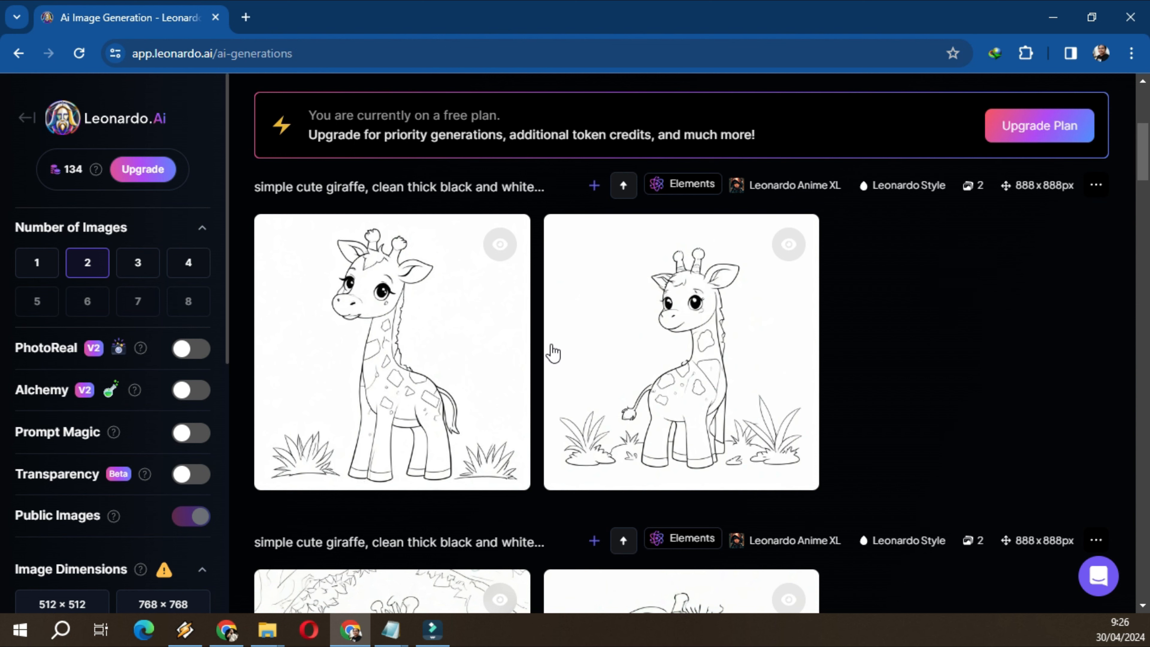
{"action": "left_click", "coordinate": [392, 339]}
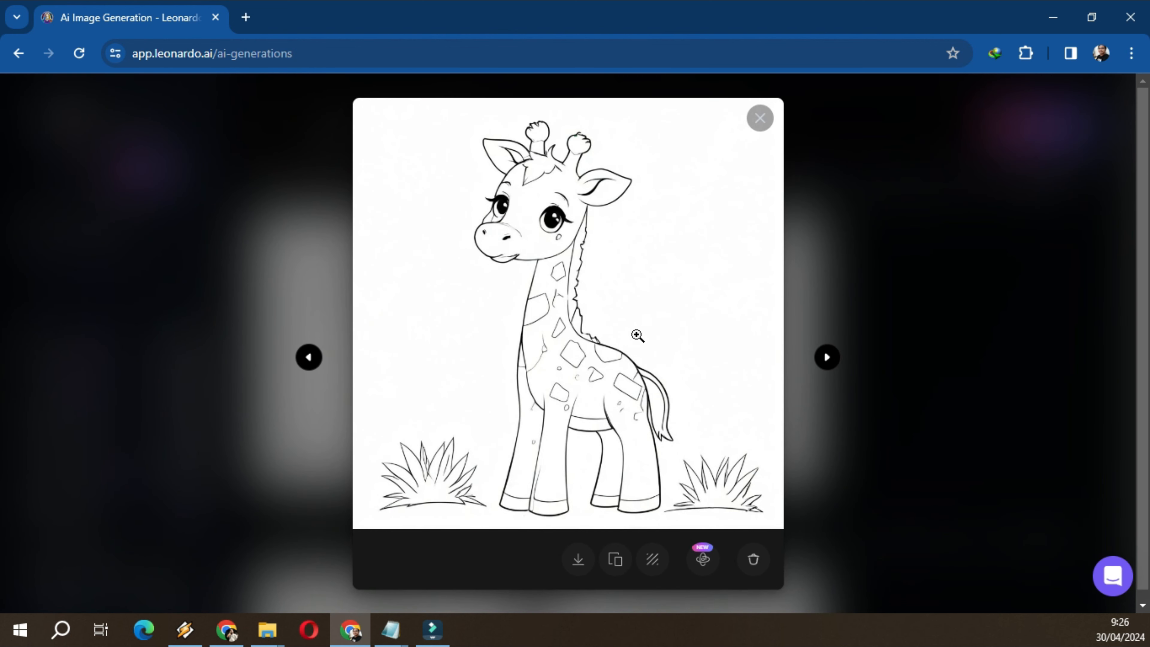
{"action": "left_click", "coordinate": [593, 284]}
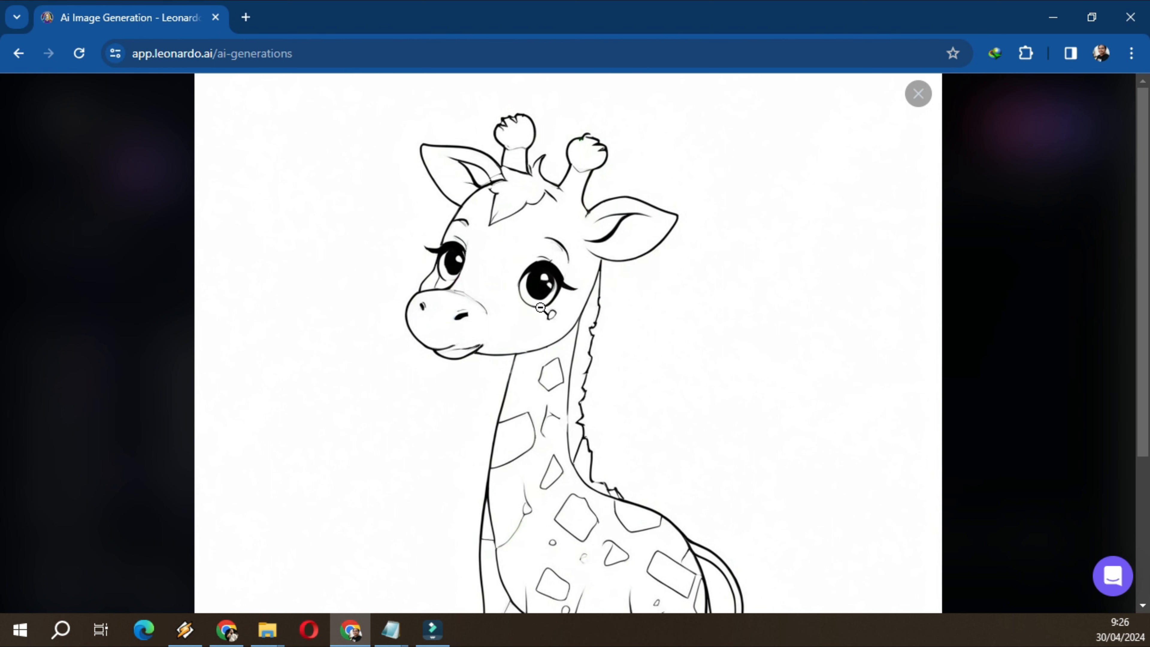
{"action": "scroll", "coordinate": [579, 361], "scroll_direction": "down", "scroll_amount": 5}
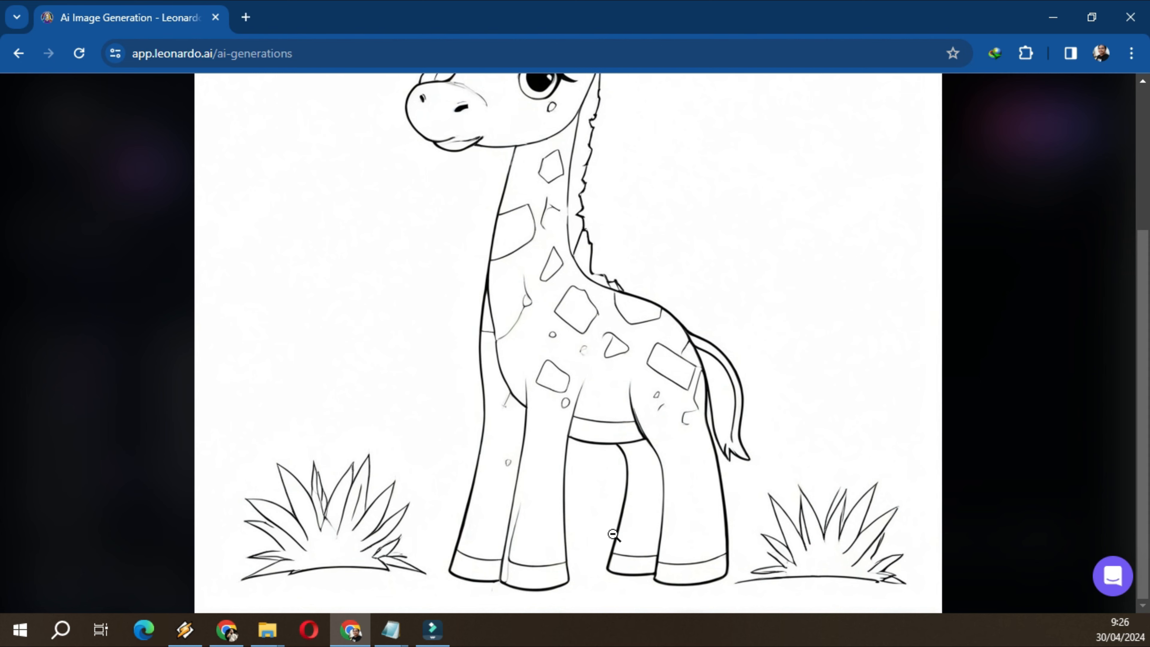
{"action": "scroll", "coordinate": [614, 534], "scroll_direction": "up", "scroll_amount": 5}
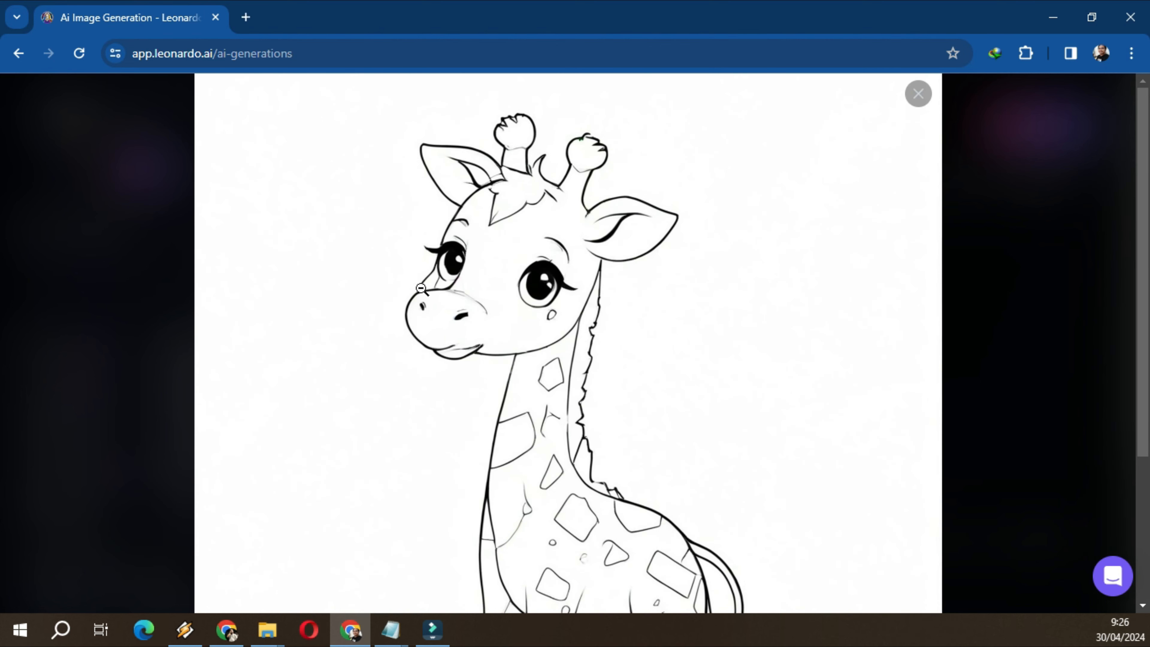
{"action": "scroll", "coordinate": [550, 314], "scroll_direction": "down", "scroll_amount": 5}
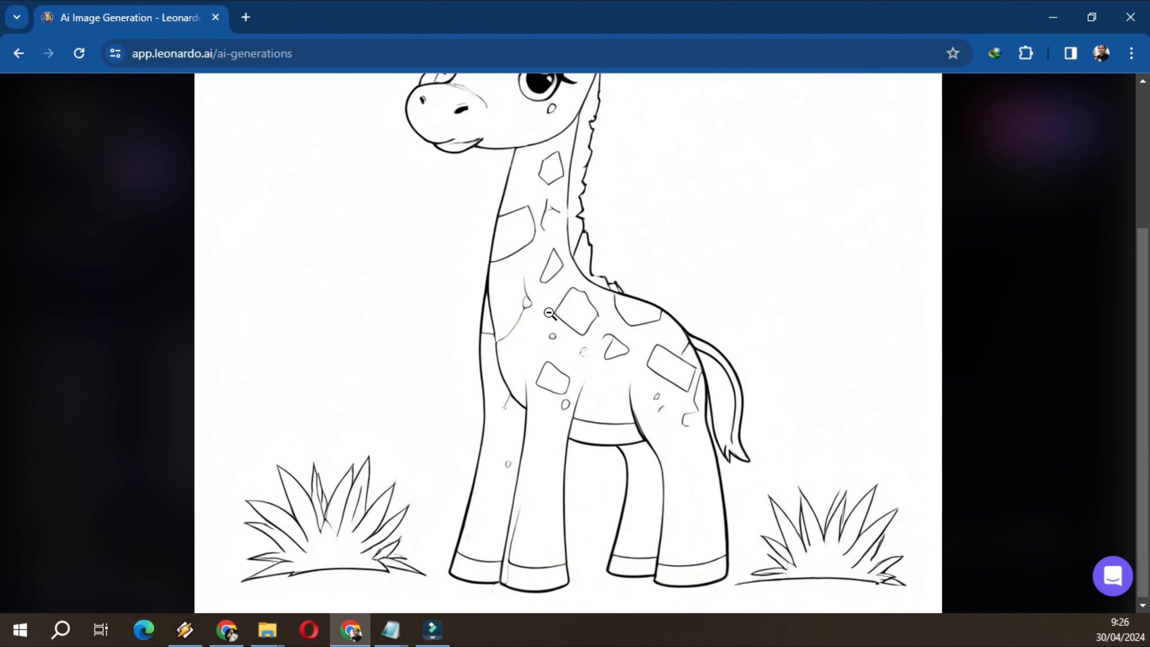
{"action": "scroll", "coordinate": [584, 334], "scroll_direction": "up", "scroll_amount": 4}
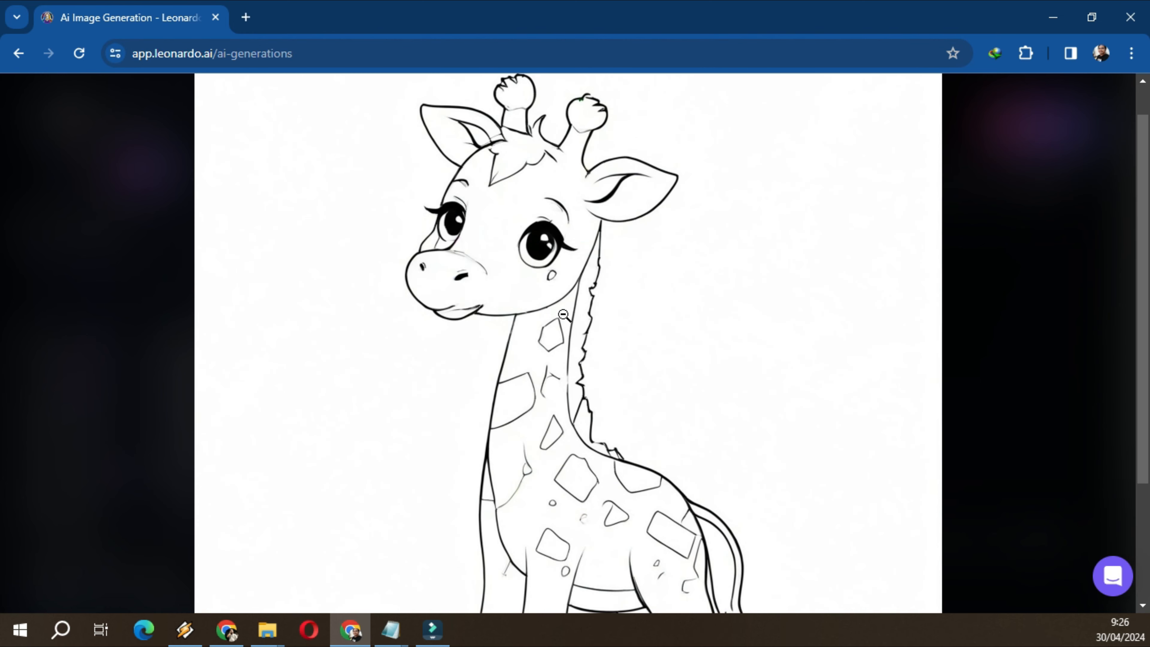
{"action": "scroll", "coordinate": [551, 321], "scroll_direction": "up", "scroll_amount": 1}
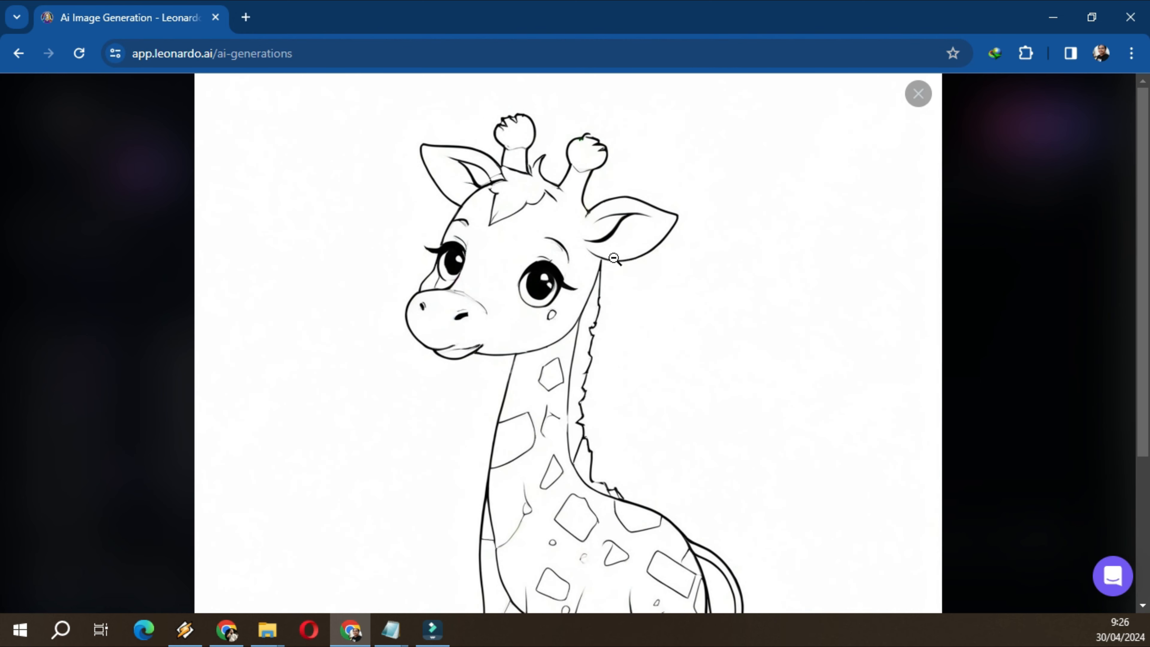
{"action": "left_click", "coordinate": [784, 305]}
- Enlarge the second giraffe image of the newest generation, examine its line work down to the feet, and close the preview
{"action": "left_click", "coordinate": [831, 357]}
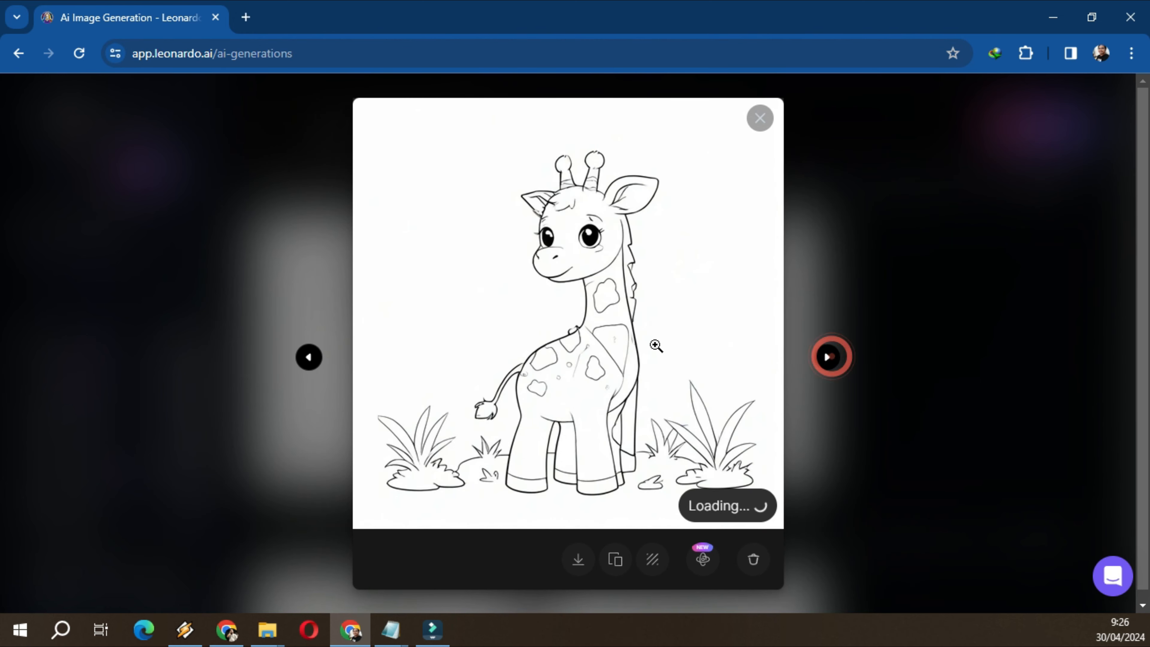
{"action": "left_click", "coordinate": [615, 321]}
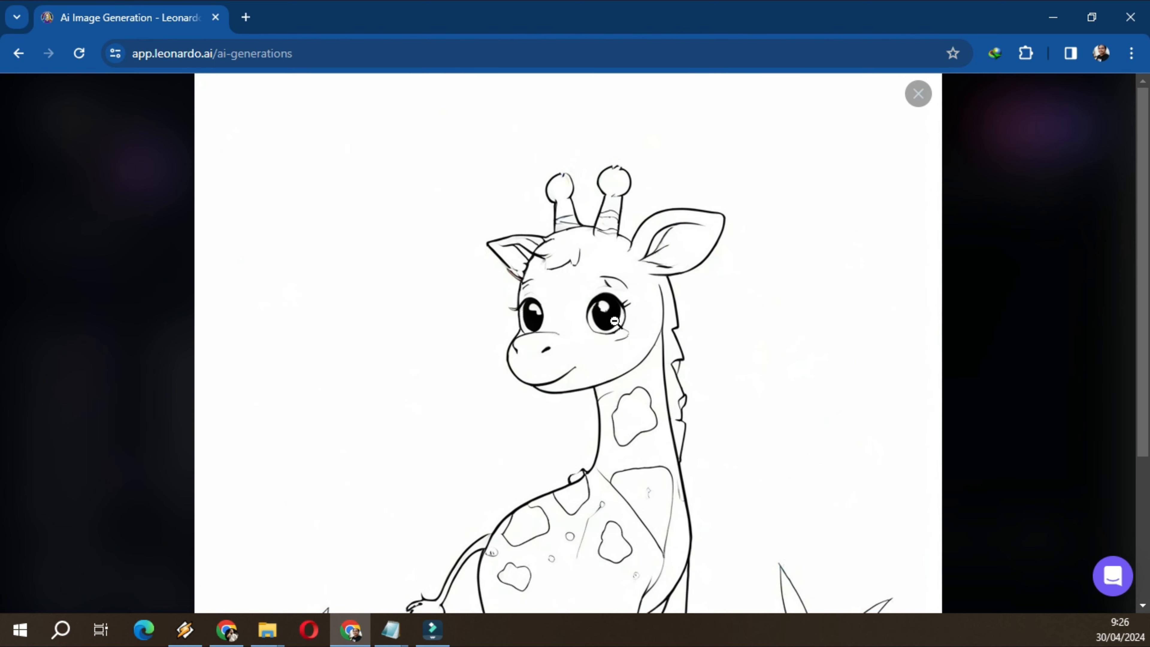
{"action": "scroll", "coordinate": [615, 321], "scroll_direction": "down", "scroll_amount": 4}
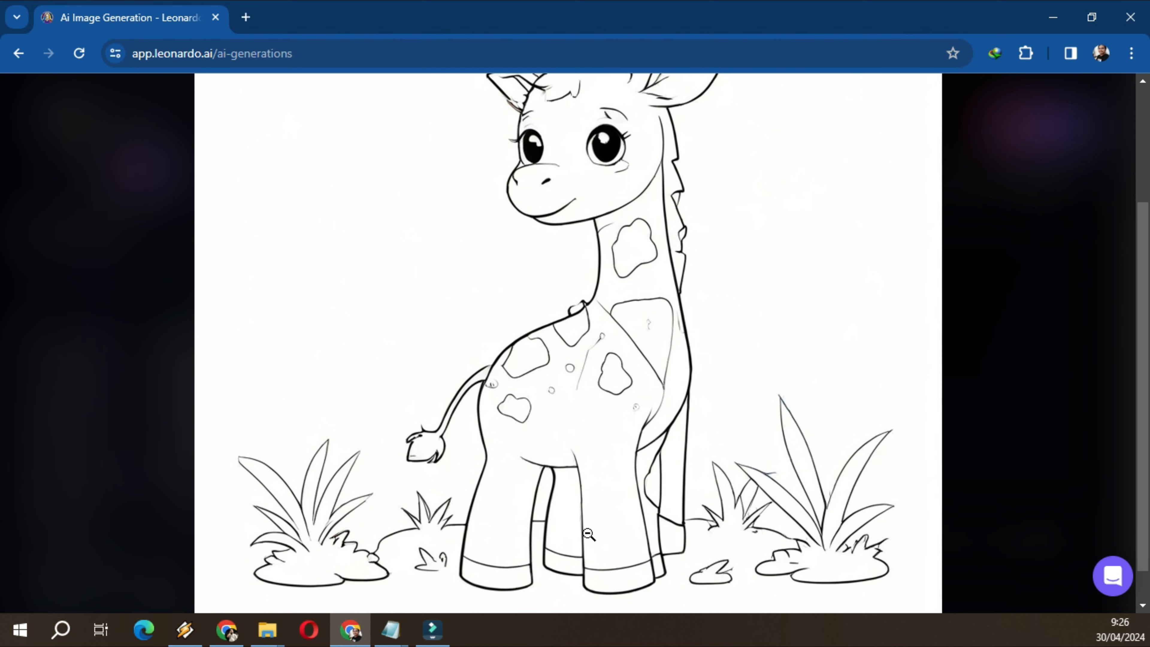
{"action": "scroll", "coordinate": [589, 535], "scroll_direction": "up", "scroll_amount": 4}
{"action": "left_click", "coordinate": [917, 96]}
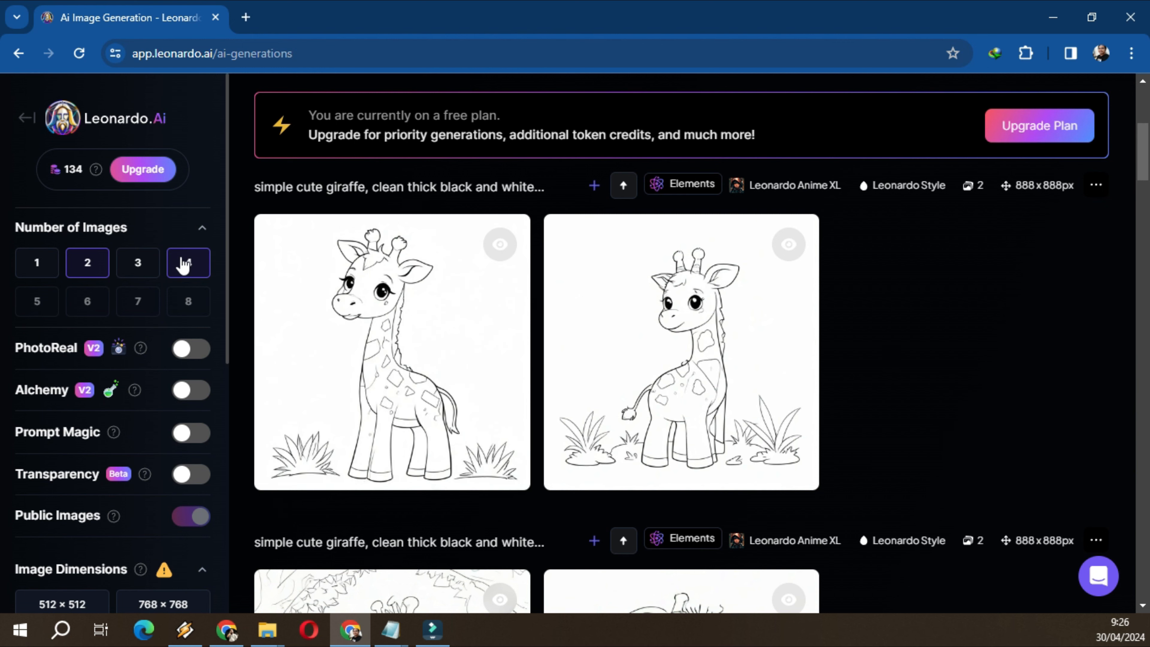
- Set the number of images per generation to 4
{"action": "left_click", "coordinate": [184, 267]}
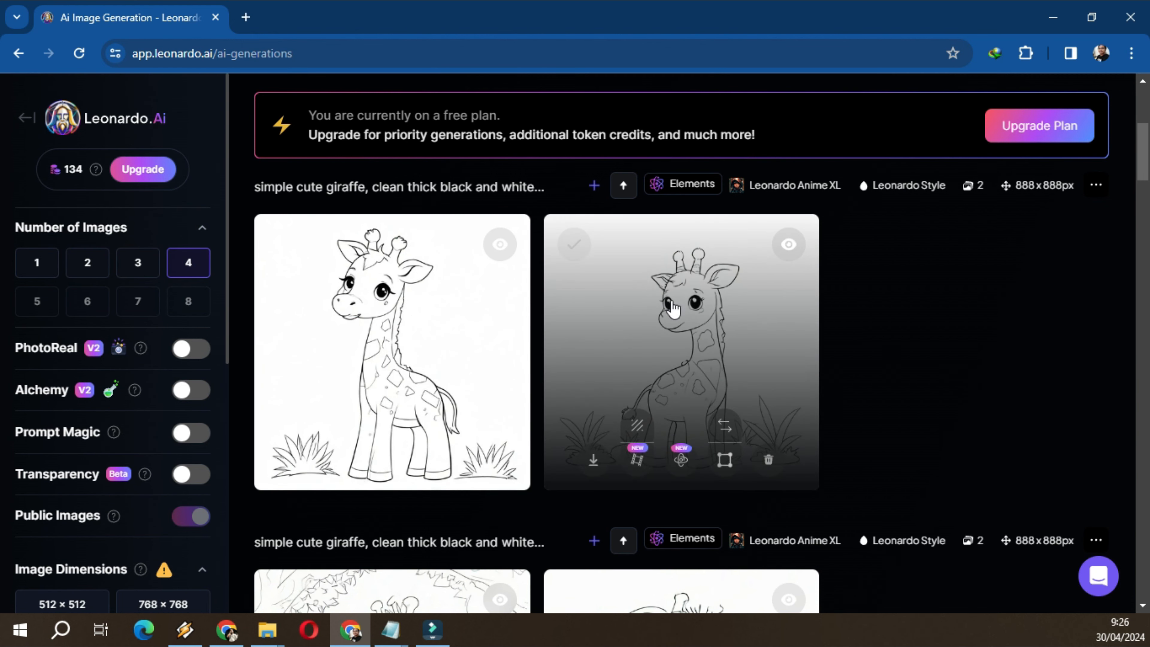
{"action": "scroll", "coordinate": [915, 349], "scroll_direction": "up", "scroll_amount": 1}
{"action": "scroll", "coordinate": [915, 349], "scroll_direction": "up", "scroll_amount": 5}
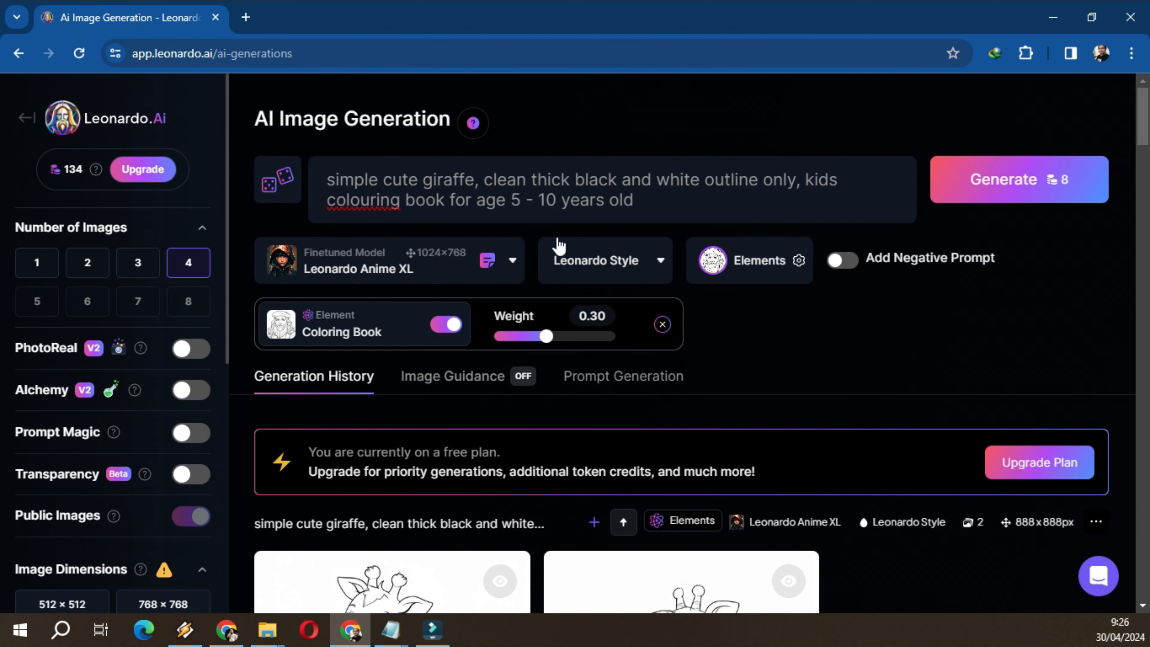
- Replace "giraffe" with "cat" in the prompt and generate the cat images
{"action": "left_click", "coordinate": [475, 178]}
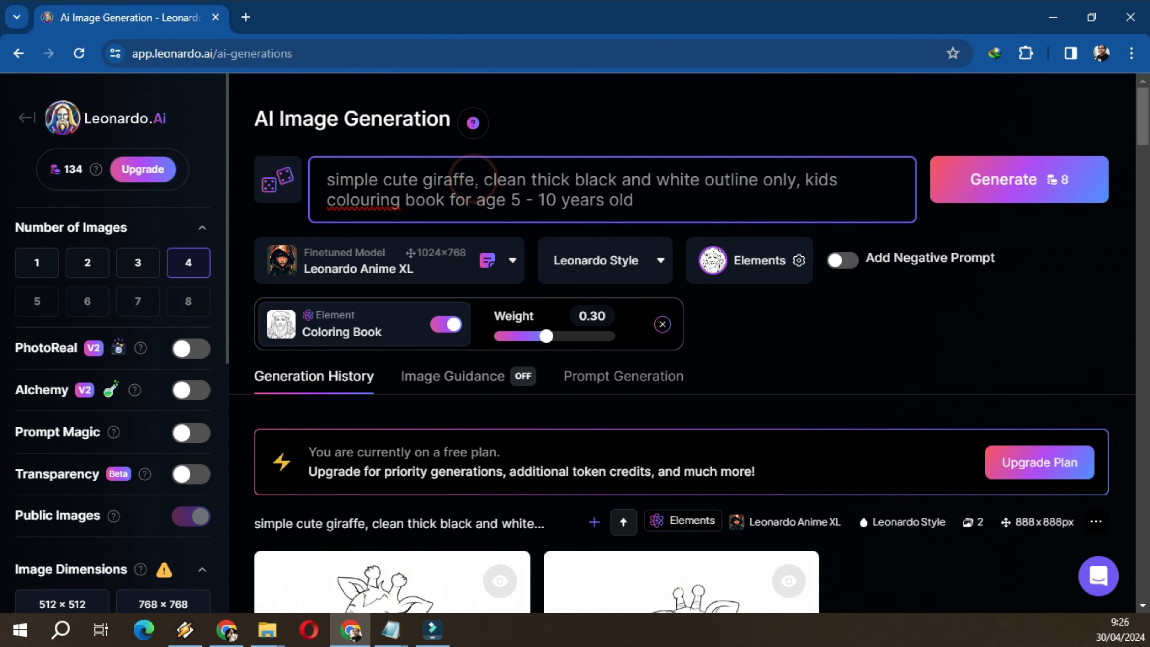
{"action": "key", "text": "BackSpace"}
{"action": "key", "text": "BackSpace"}
{"action": "key", "text": "BackSpace"}
{"action": "key", "text": "BackSpace"}
{"action": "key", "text": "BackSpace"}
{"action": "key", "text": "BackSpace"}
{"action": "key", "text": "BackSpace"}
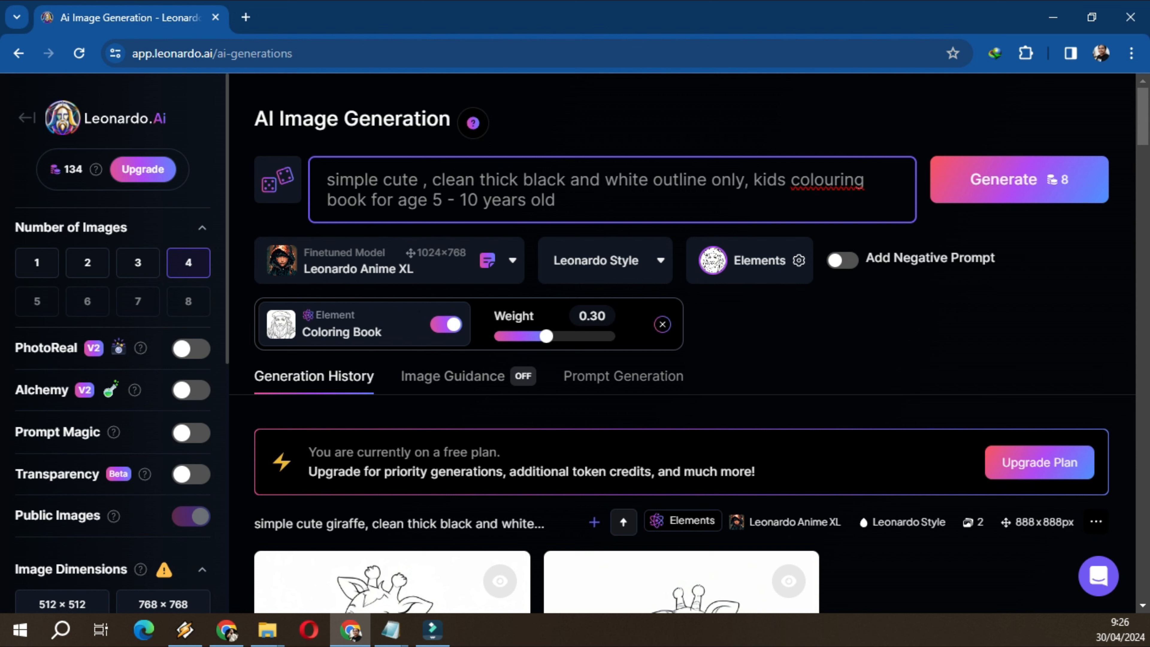
{"action": "type", "text": "cat"}
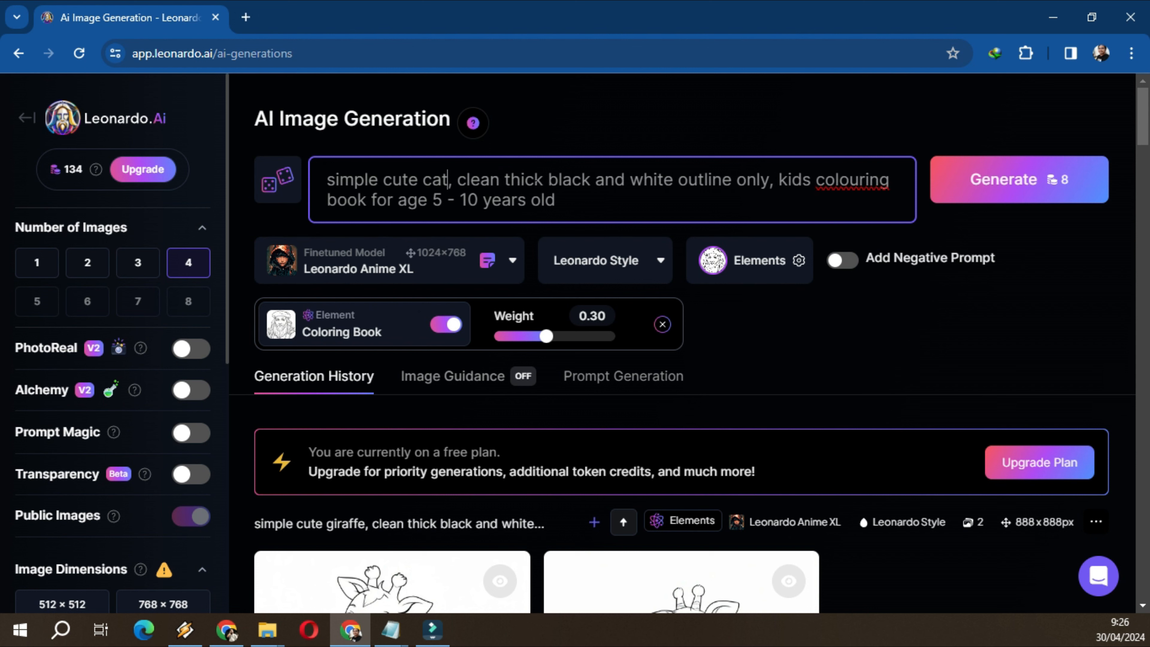
{"action": "left_click", "coordinate": [1008, 180]}
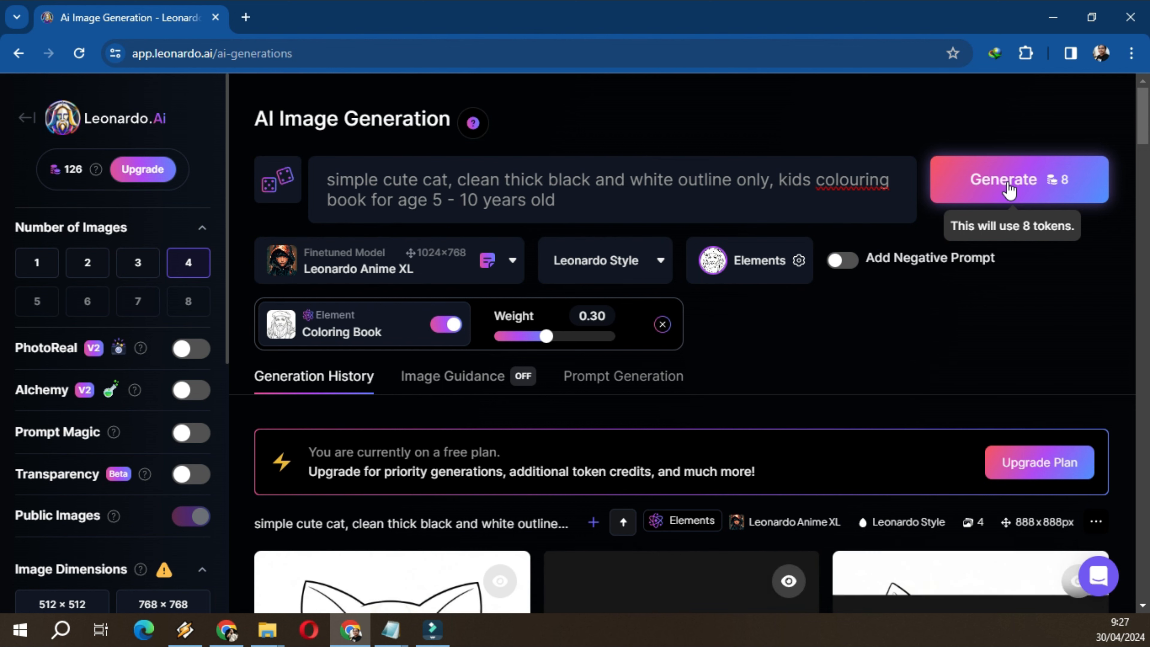
- Look over the newly generated cat images in the generation history
{"action": "scroll", "coordinate": [770, 208], "scroll_direction": "down", "scroll_amount": 1}
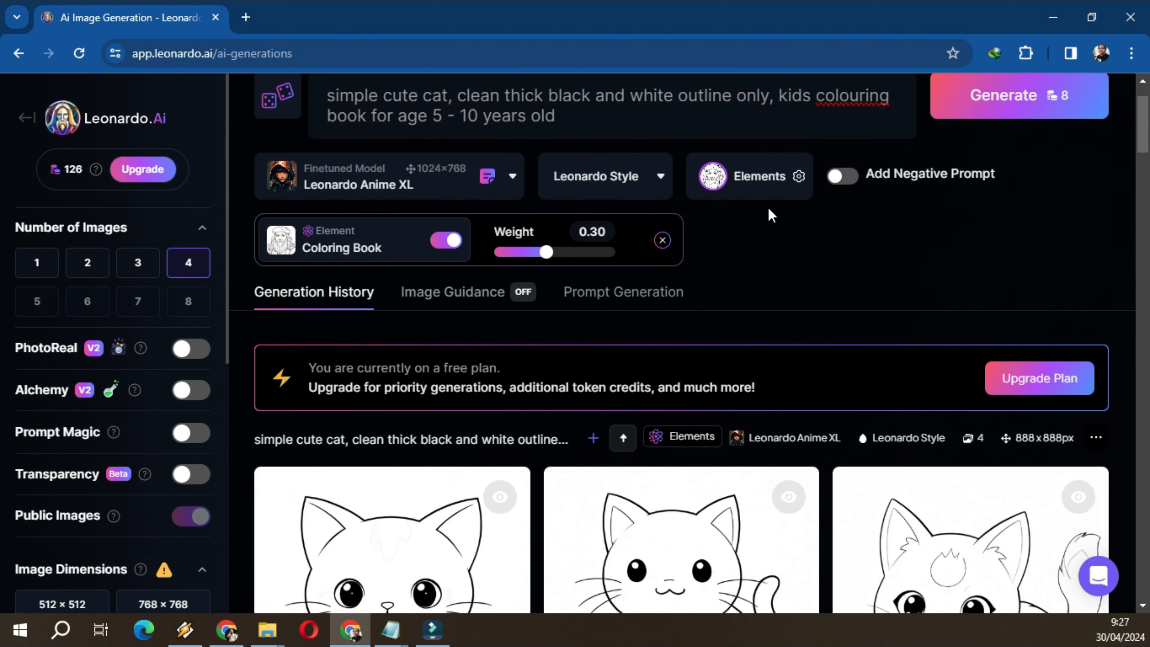
{"action": "scroll", "coordinate": [768, 213], "scroll_direction": "up", "scroll_amount": 1}
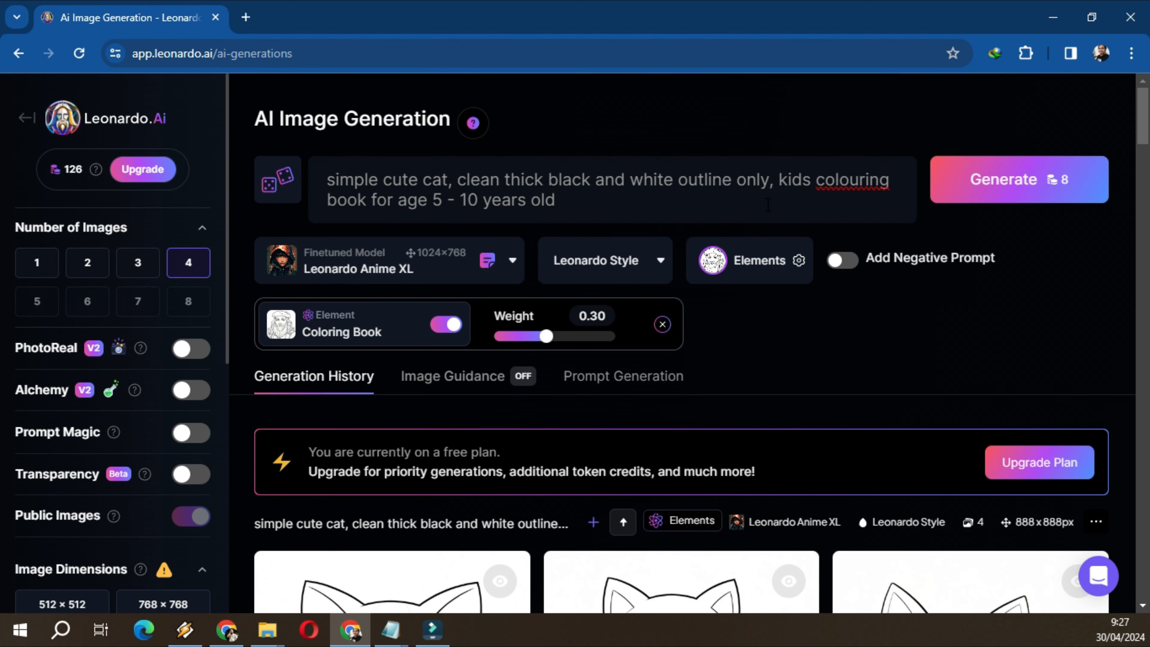
{"action": "scroll", "coordinate": [768, 205], "scroll_direction": "down", "scroll_amount": 2}
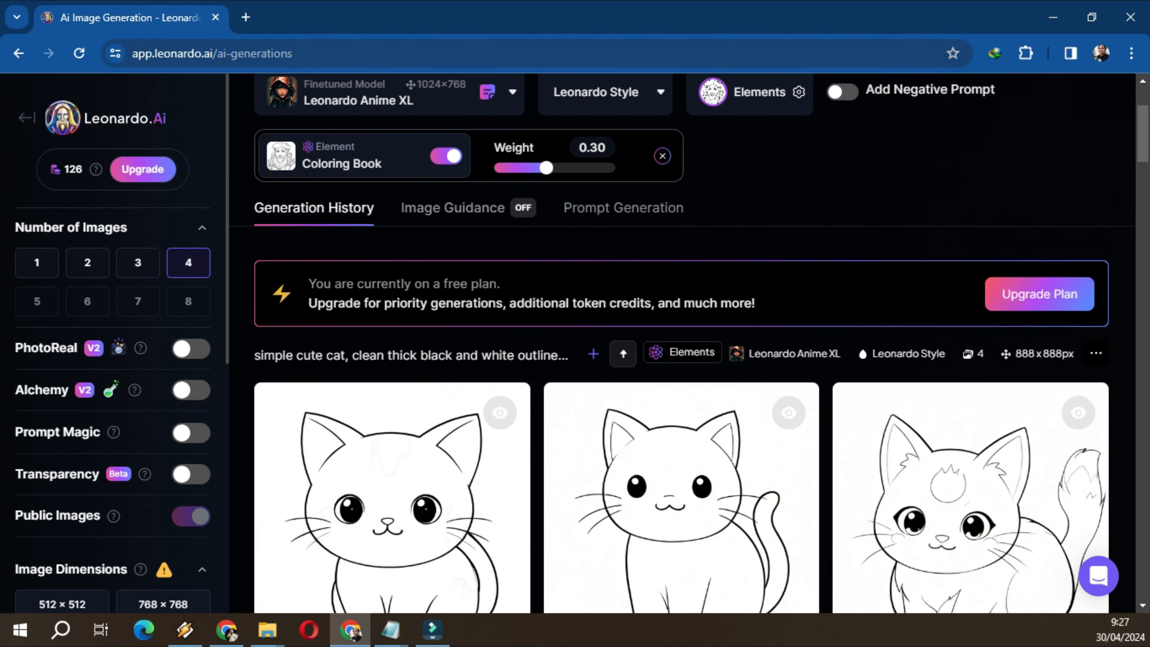
{"action": "scroll", "coordinate": [777, 210], "scroll_direction": "down", "scroll_amount": 2}
{"action": "scroll", "coordinate": [642, 304], "scroll_direction": "down", "scroll_amount": 2}
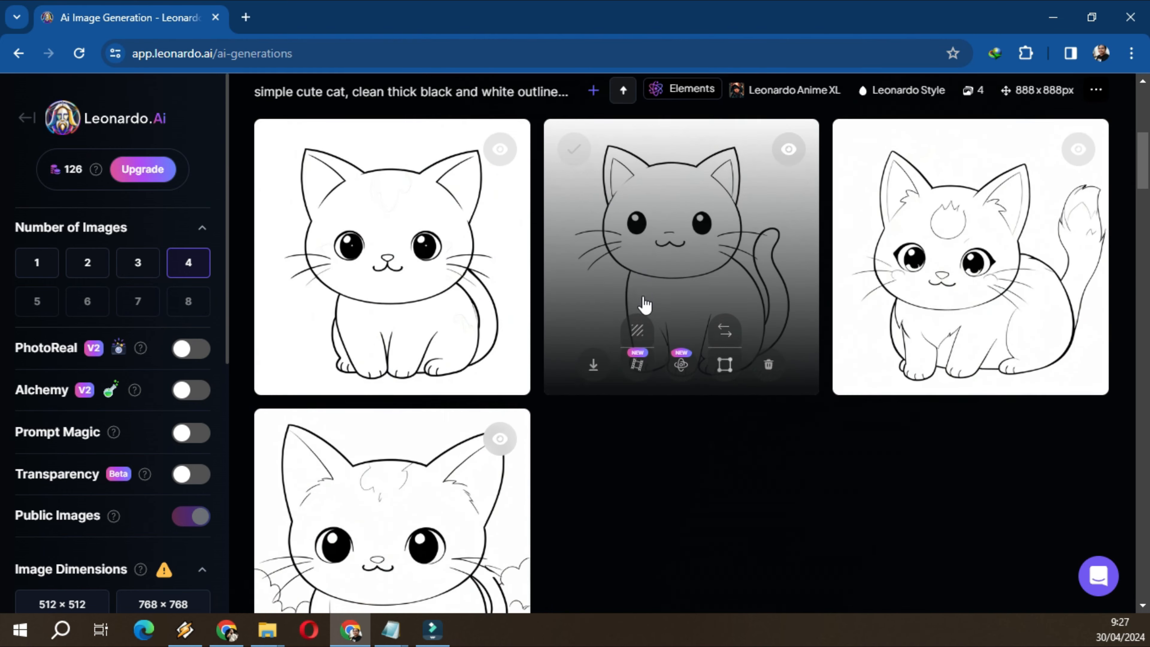
{"action": "scroll", "coordinate": [610, 303], "scroll_direction": "up", "scroll_amount": 3}
- Open the first cat image in the preview, page through to the last one, close the preview, and review the cat set again
{"action": "left_click", "coordinate": [348, 342]}
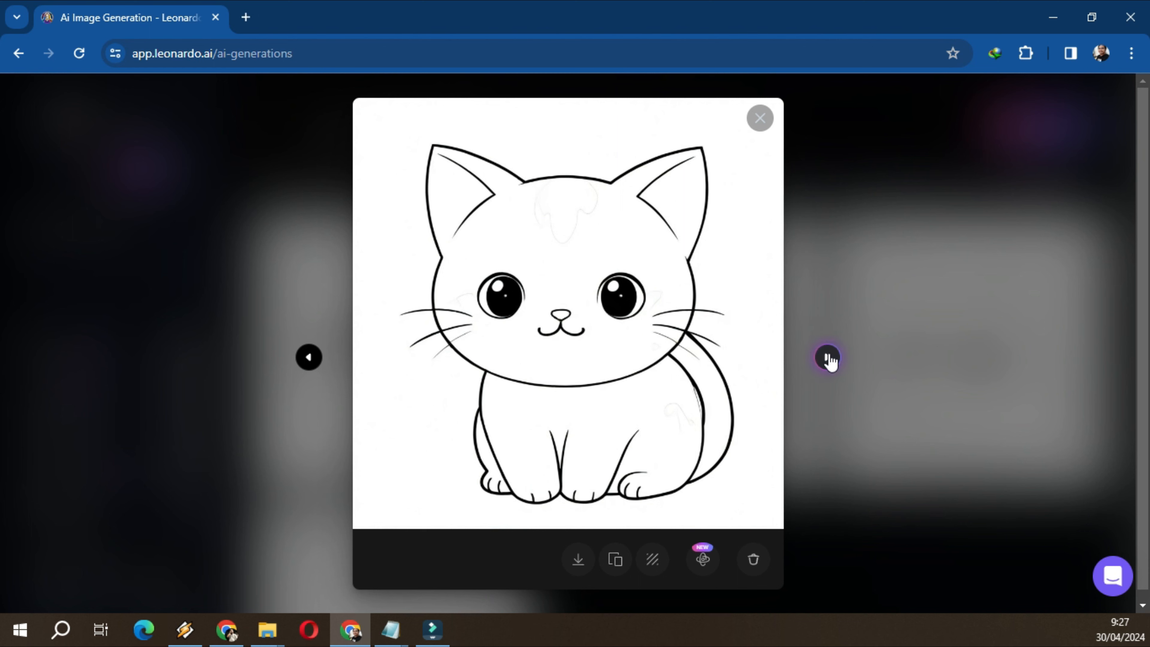
{"action": "left_click", "coordinate": [828, 359]}
{"action": "left_click", "coordinate": [828, 359]}
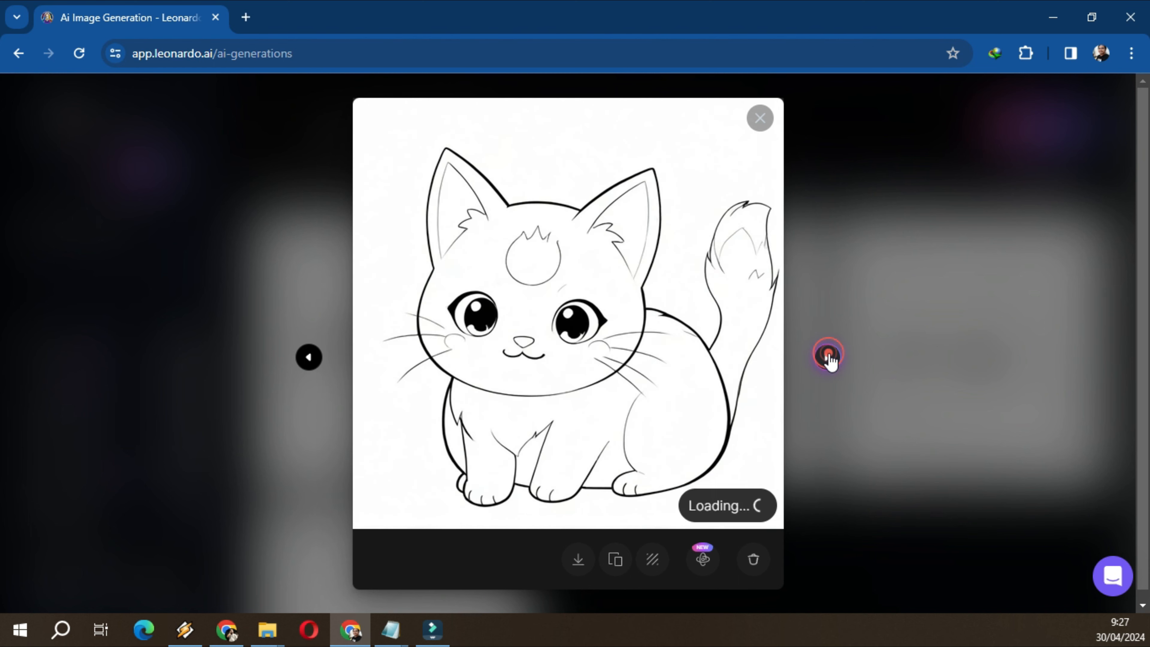
{"action": "left_click", "coordinate": [828, 359]}
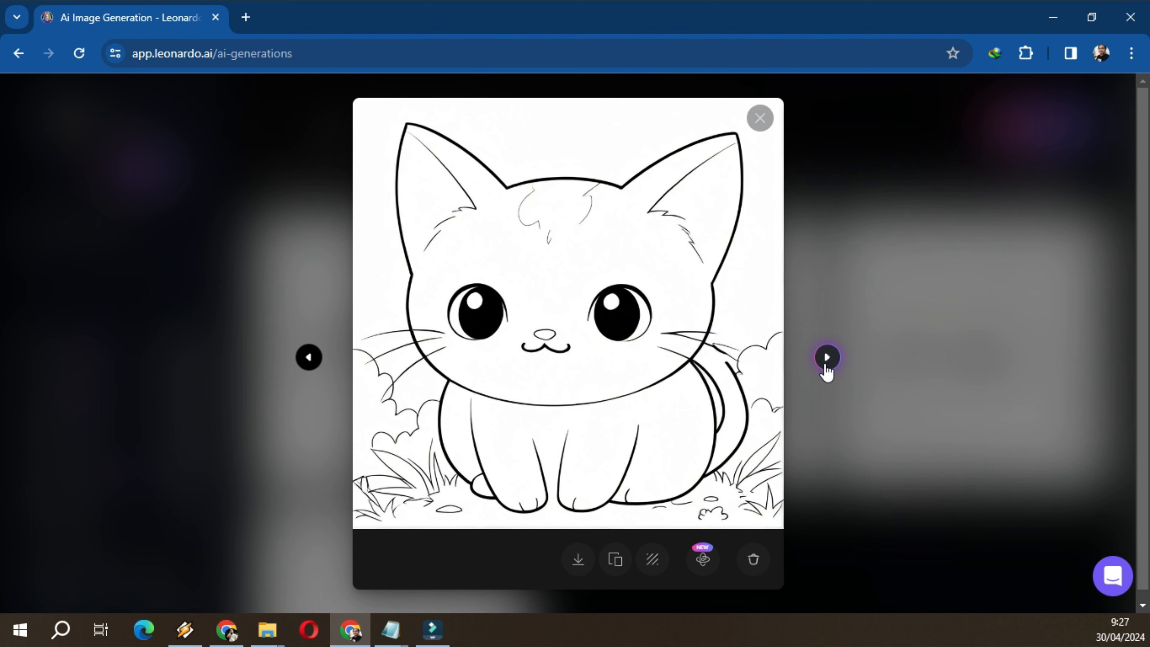
{"action": "left_click", "coordinate": [827, 359]}
{"action": "left_click", "coordinate": [309, 359]}
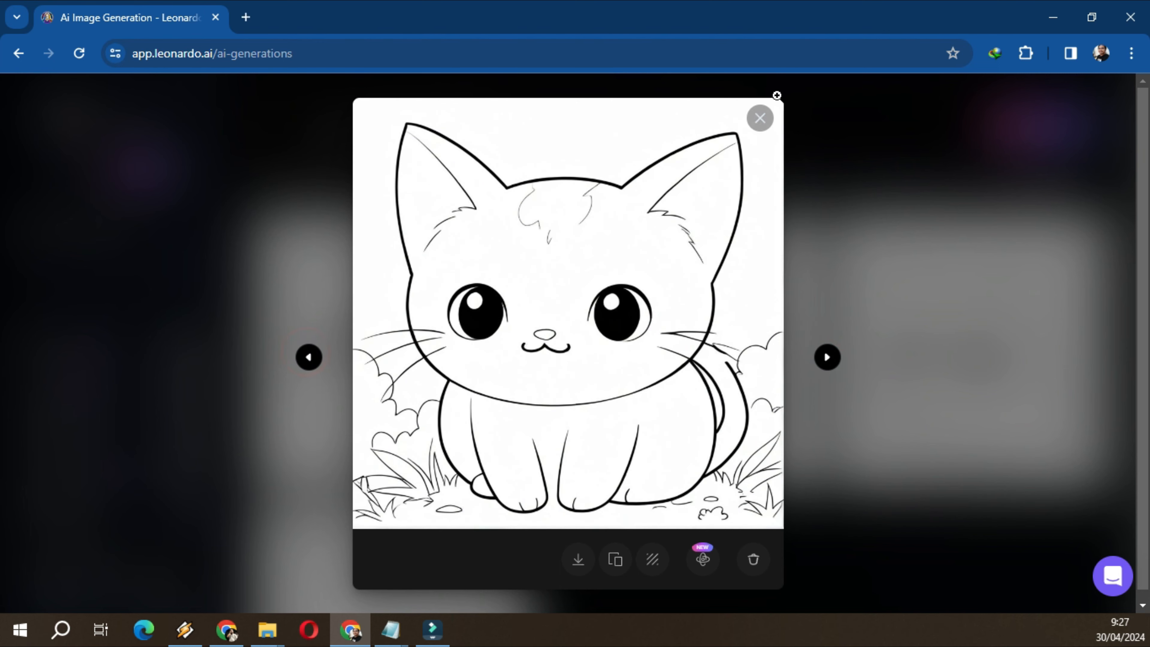
{"action": "left_click", "coordinate": [761, 118]}
{"action": "scroll", "coordinate": [709, 312], "scroll_direction": "down", "scroll_amount": 5}
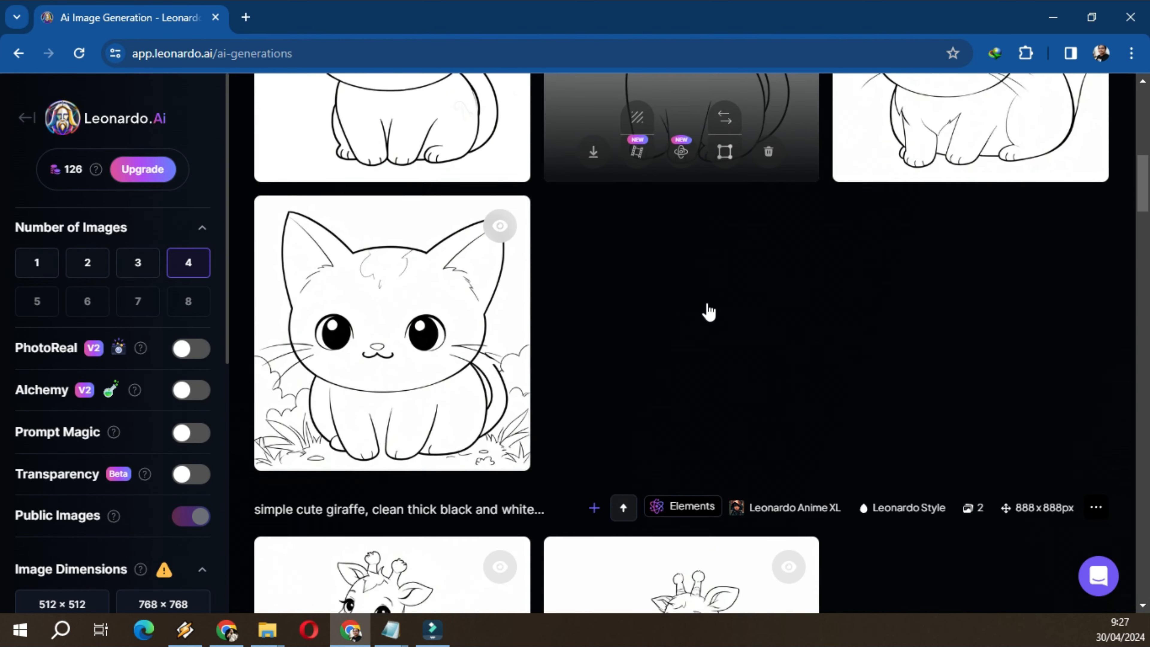
{"action": "scroll", "coordinate": [689, 334], "scroll_direction": "up", "scroll_amount": 10}
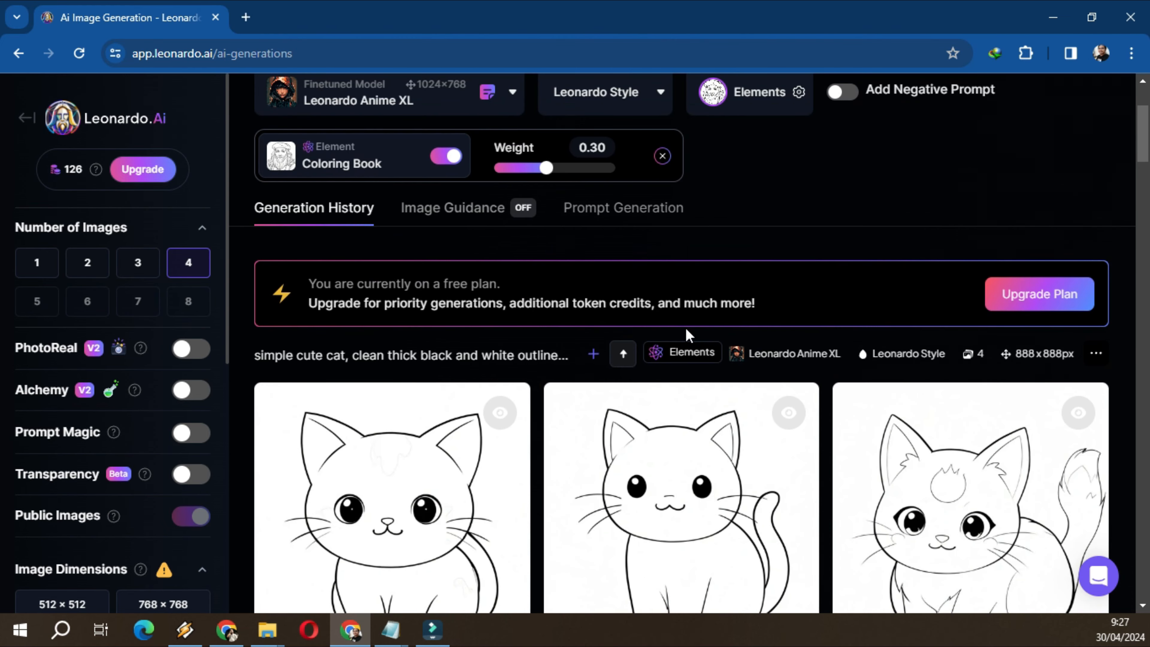
- Replace "cat" with "horse" in the prompt
{"action": "scroll", "coordinate": [688, 334], "scroll_direction": "up", "scroll_amount": 4}
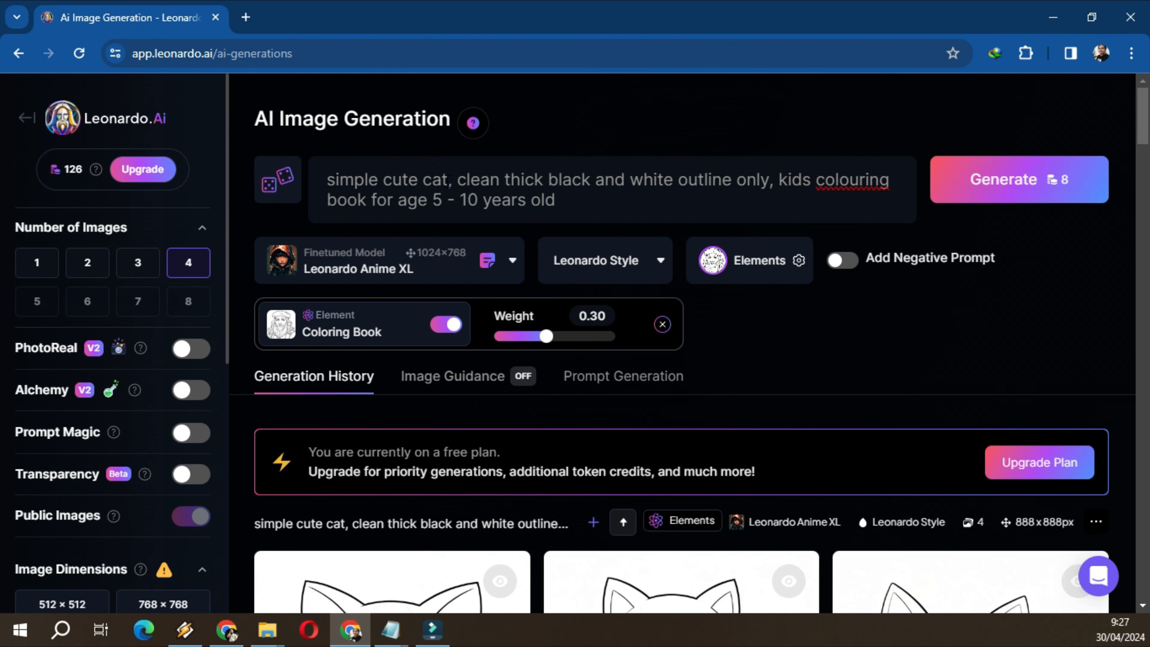
{"action": "left_click", "coordinate": [448, 180]}
{"action": "key", "text": "BackSpace"}
{"action": "key", "text": "BackSpace"}
{"action": "key", "text": "BackSpace"}
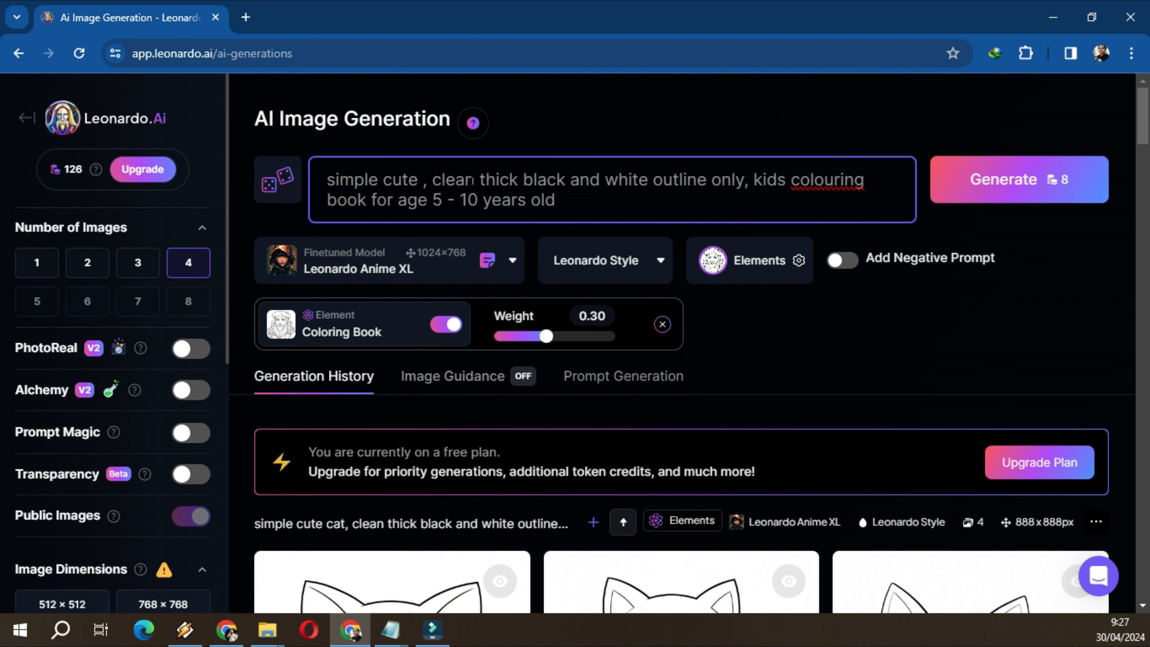
{"action": "type", "text": "horse"}
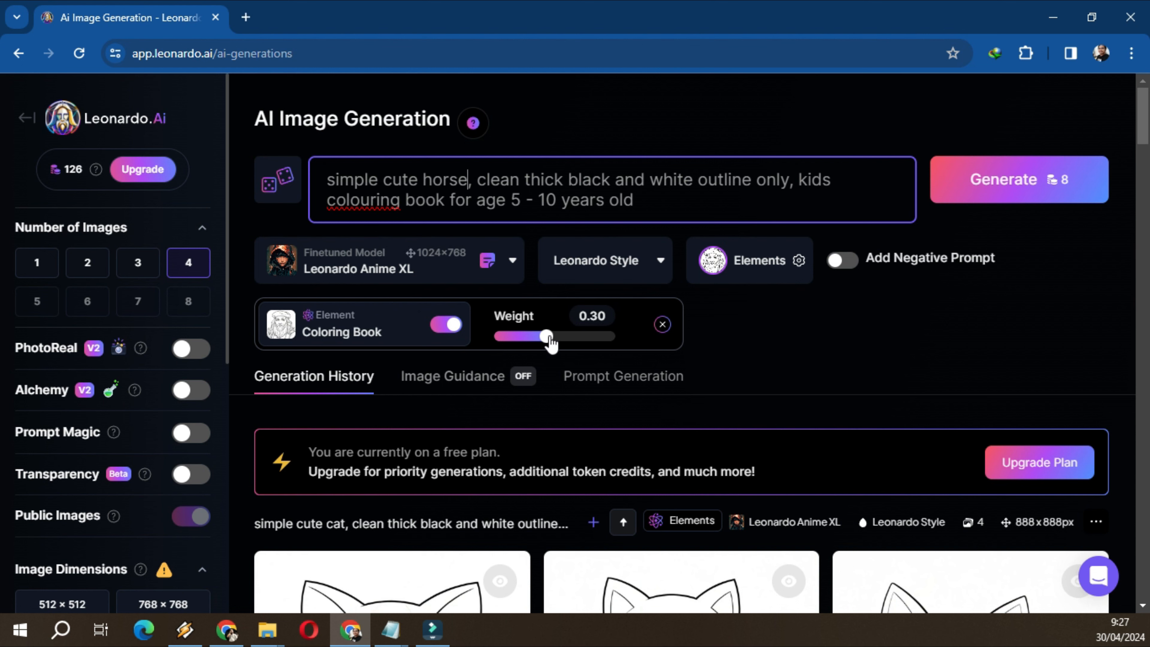
- Set the Coloring Book element's weight to 0.20 and generate the horse images
{"action": "left_click_drag", "start_coordinate": [548, 336], "coordinate": [543, 336]}
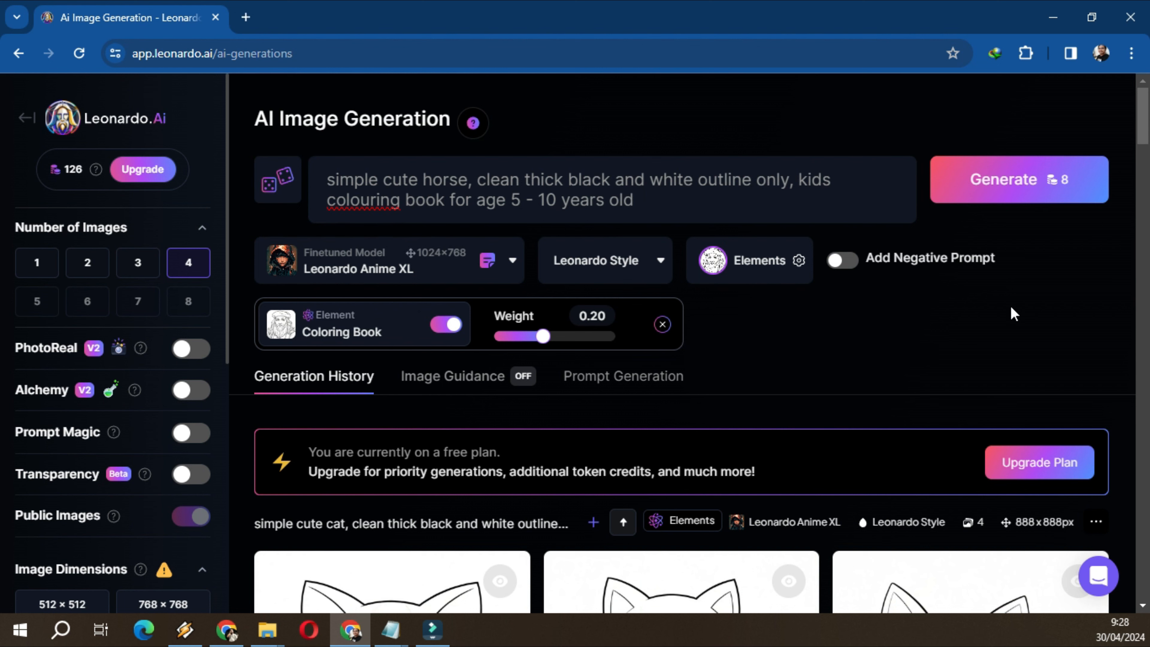
{"action": "left_click", "coordinate": [1038, 183]}
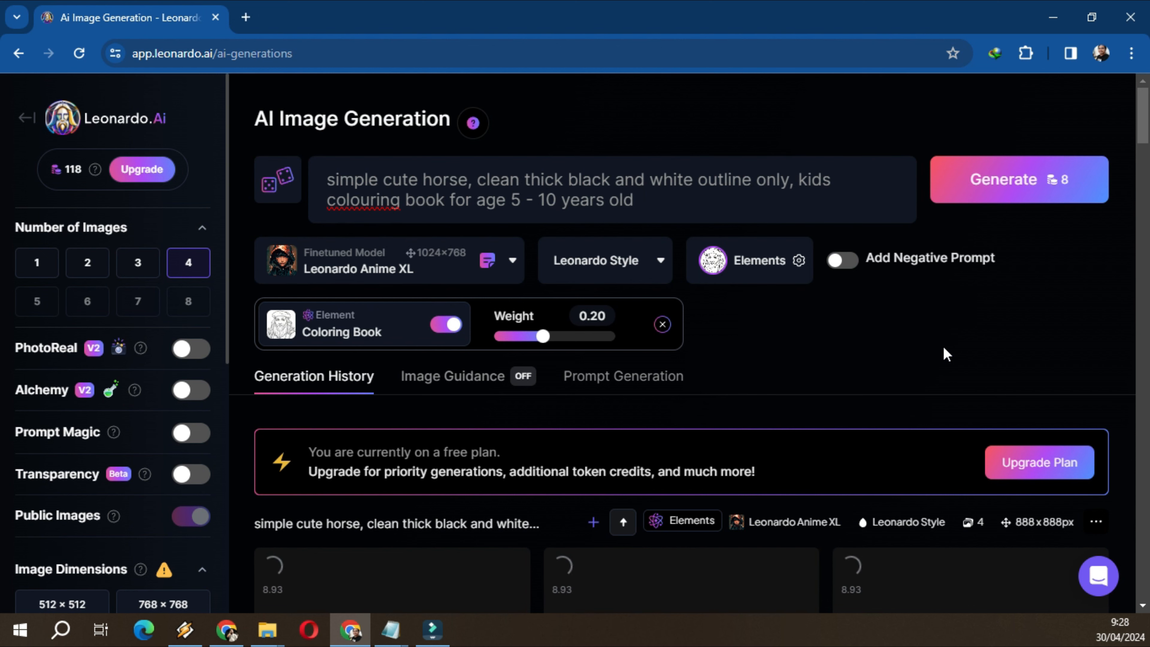
{"action": "scroll", "coordinate": [877, 353], "scroll_direction": "down", "scroll_amount": 2}
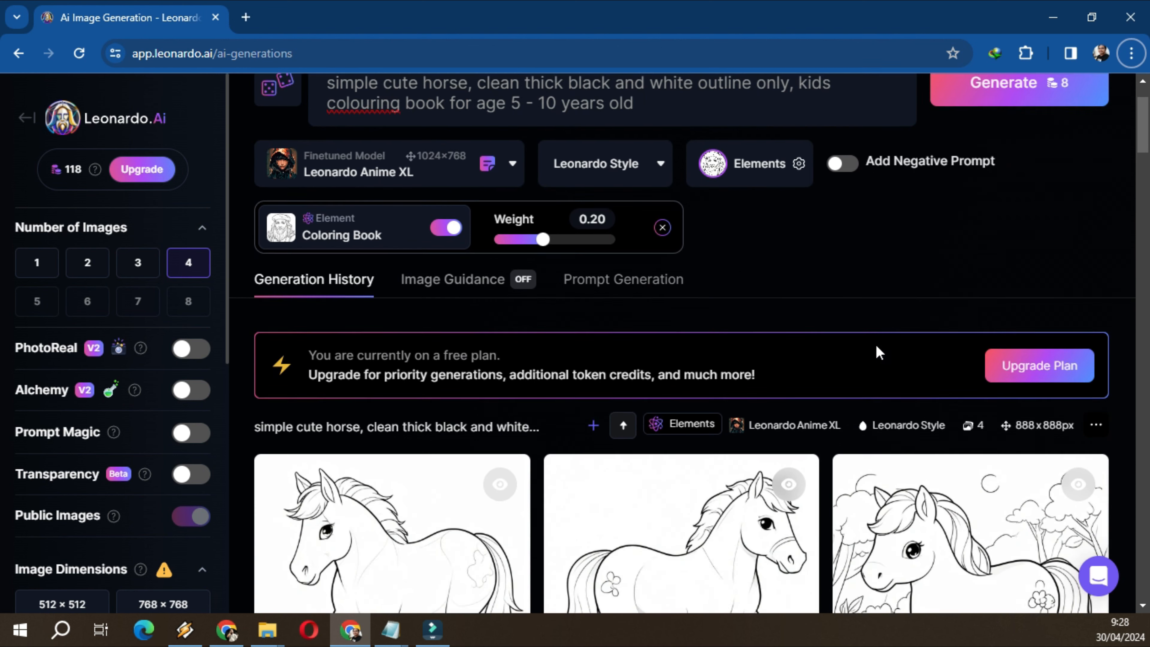
{"action": "scroll", "coordinate": [879, 247], "scroll_direction": "up", "scroll_amount": 2}
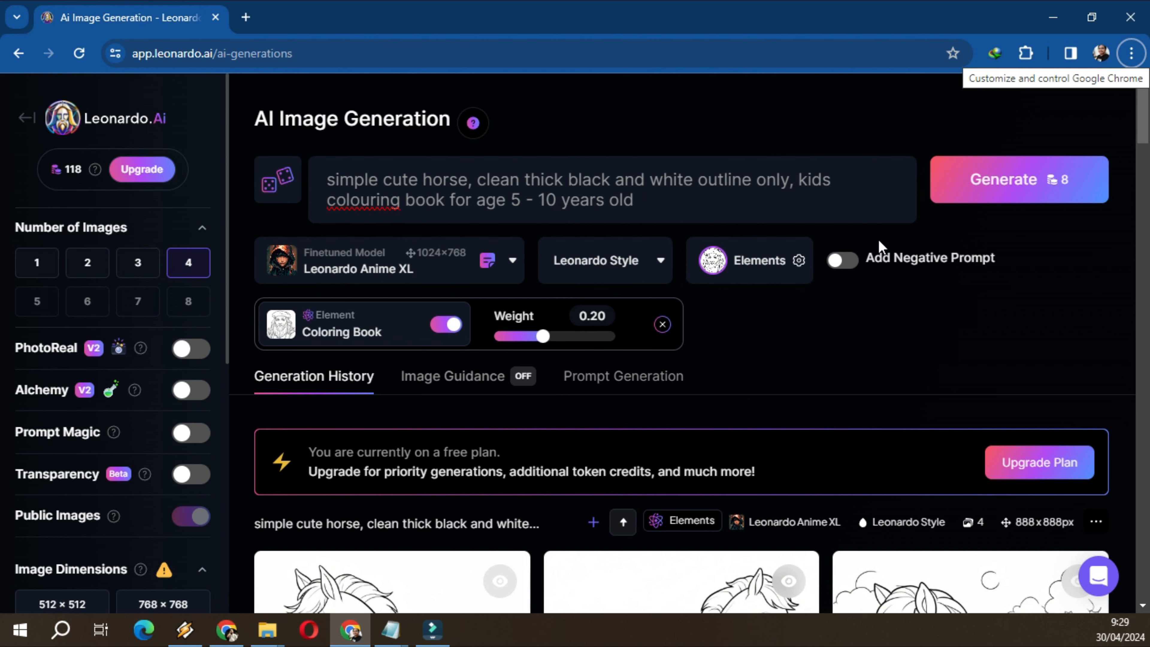
- Open the first horse image in the preview, enlarge it to inspect the outlines from hooves to head, and close the preview
{"action": "scroll", "coordinate": [879, 241], "scroll_direction": "down", "scroll_amount": 9}
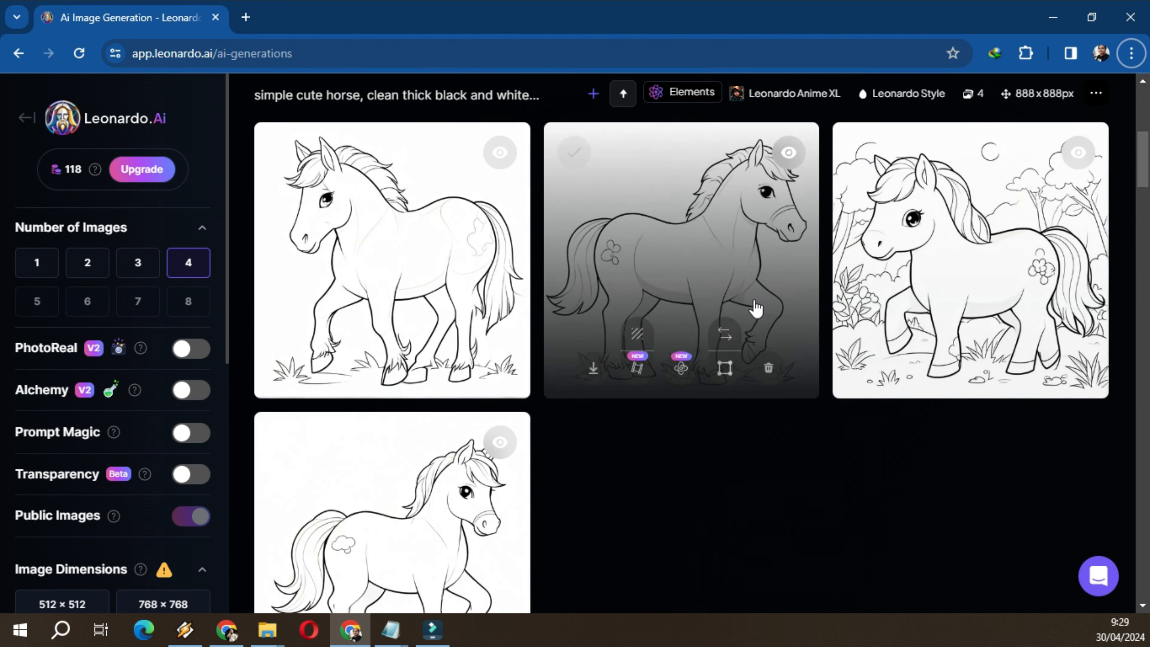
{"action": "scroll", "coordinate": [757, 308], "scroll_direction": "down", "scroll_amount": 1}
{"action": "left_click", "coordinate": [436, 185]}
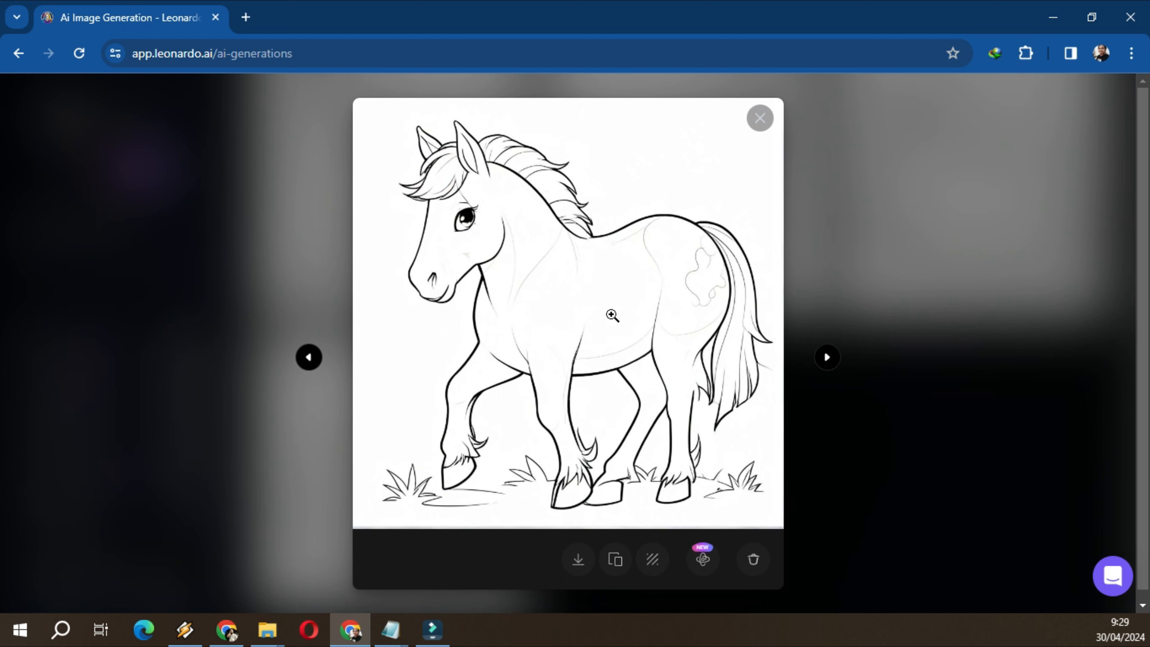
{"action": "left_click", "coordinate": [632, 278]}
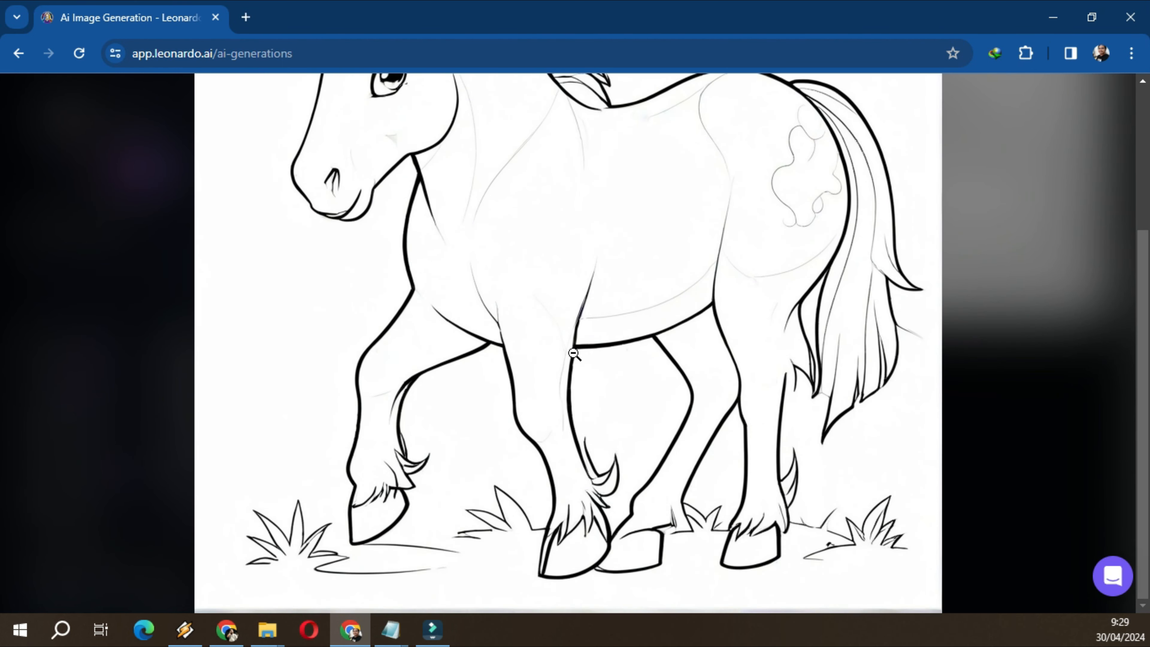
{"action": "scroll", "coordinate": [573, 345], "scroll_direction": "up", "scroll_amount": 5}
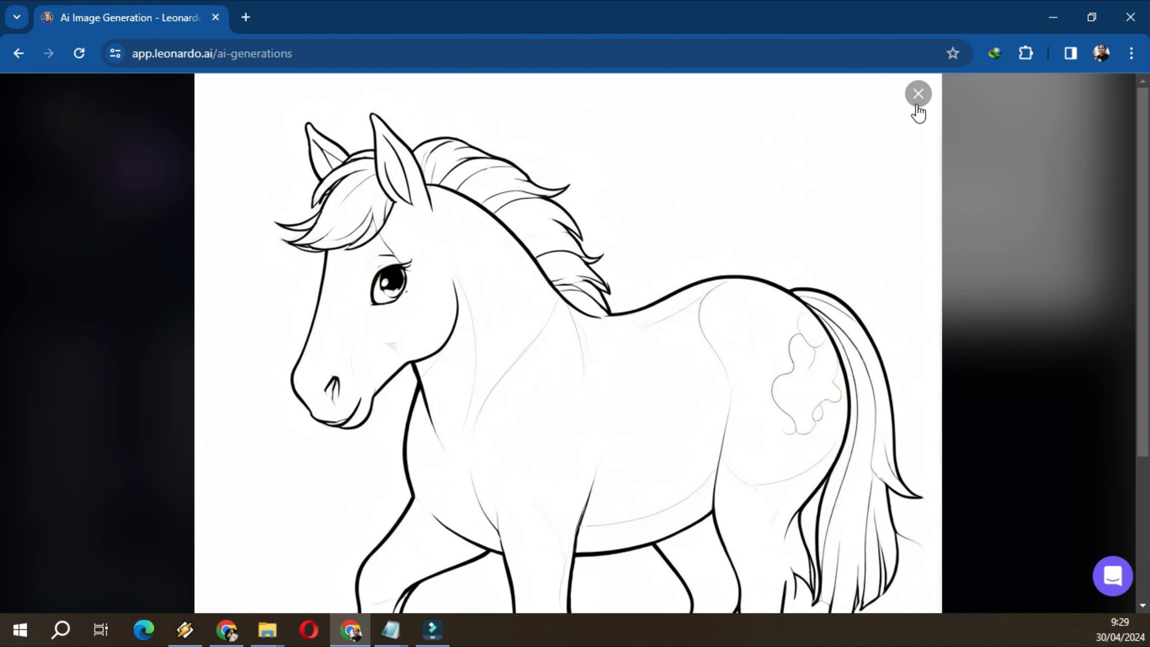
{"action": "left_click", "coordinate": [918, 96]}
- Compare the four generated horse images with the prompt and the Coloring Book element's weight setting
{"action": "scroll", "coordinate": [679, 481], "scroll_direction": "up", "scroll_amount": 5}
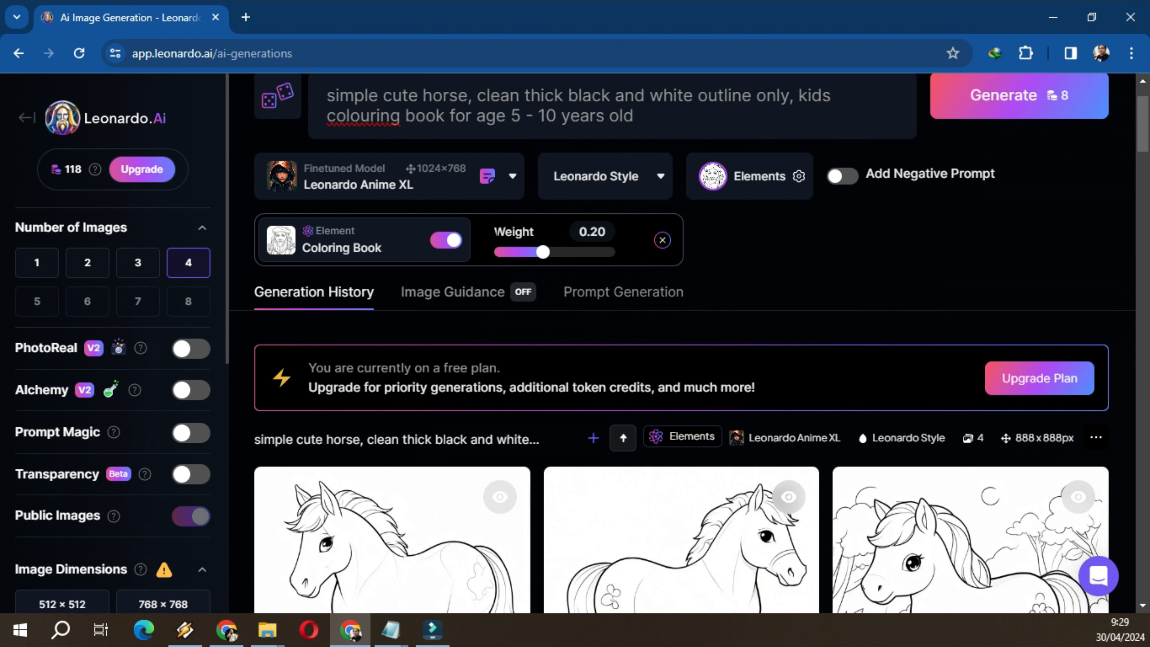
{"action": "left_click_drag", "start_coordinate": [492, 234], "coordinate": [539, 236]}
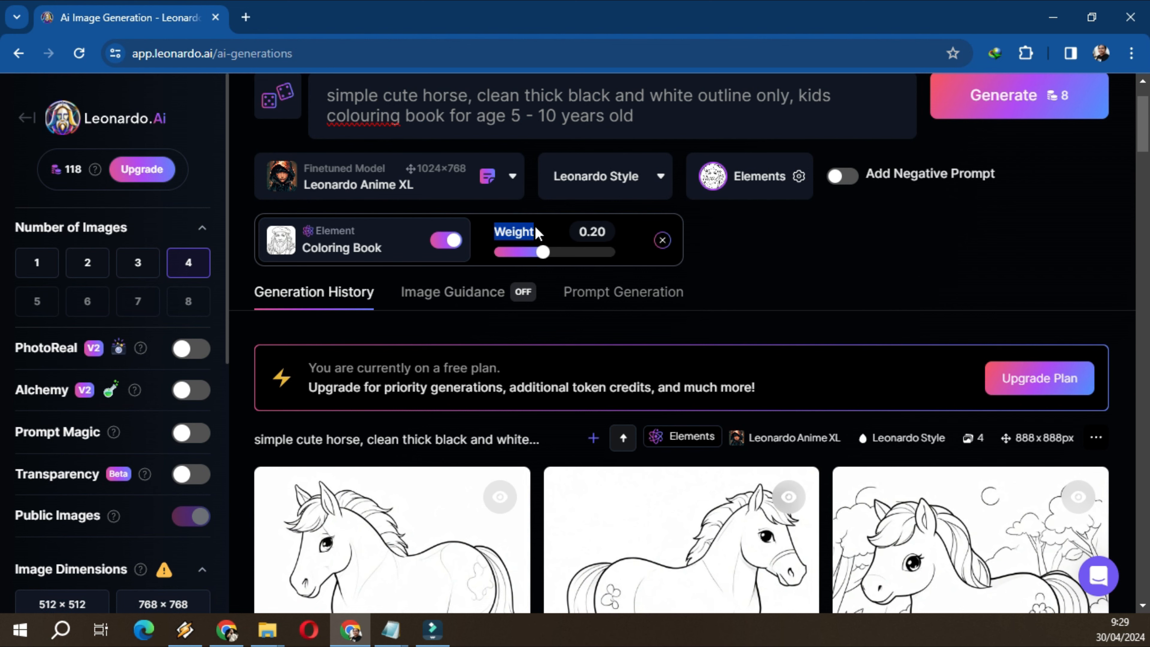
{"action": "scroll", "coordinate": [615, 453], "scroll_direction": "down", "scroll_amount": 5}
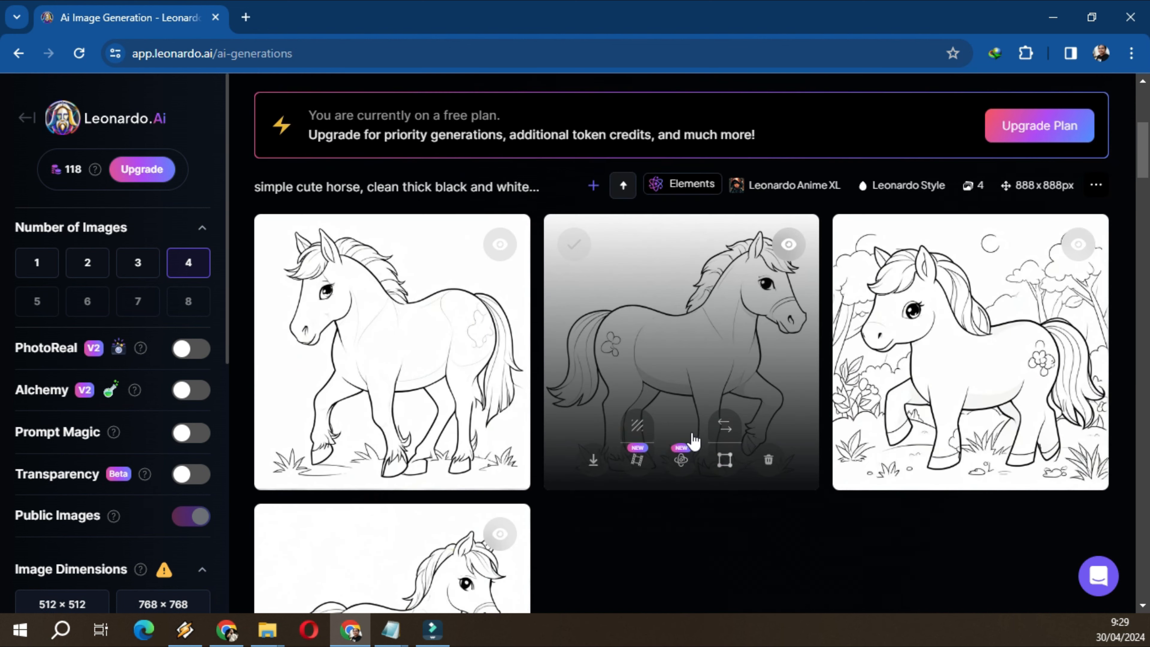
{"action": "scroll", "coordinate": [622, 518], "scroll_direction": "up", "scroll_amount": 7}
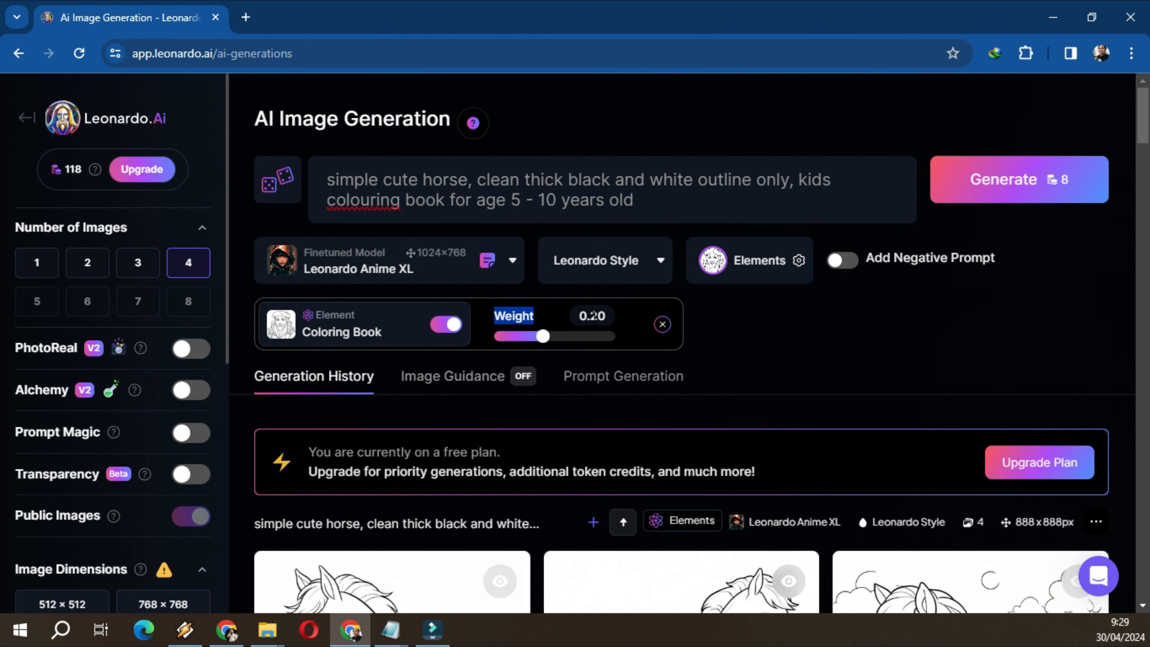
{"action": "scroll", "coordinate": [634, 408], "scroll_direction": "down", "scroll_amount": 8}
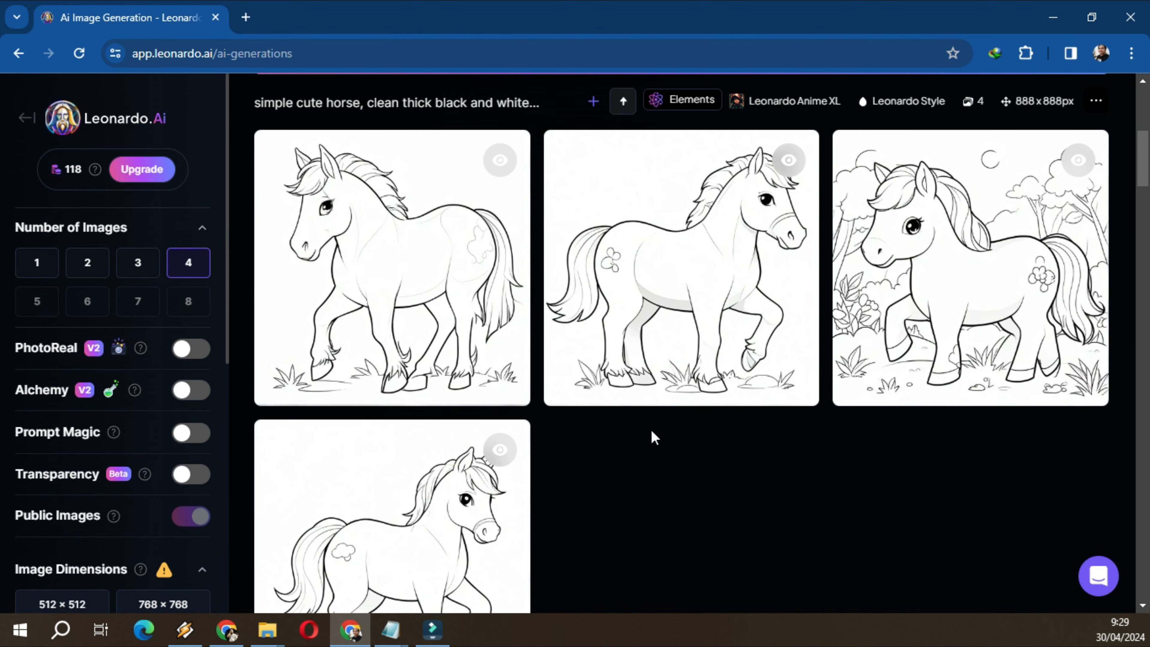
{"action": "scroll", "coordinate": [655, 437], "scroll_direction": "down", "scroll_amount": 3}
{"action": "scroll", "coordinate": [655, 437], "scroll_direction": "up", "scroll_amount": 11}
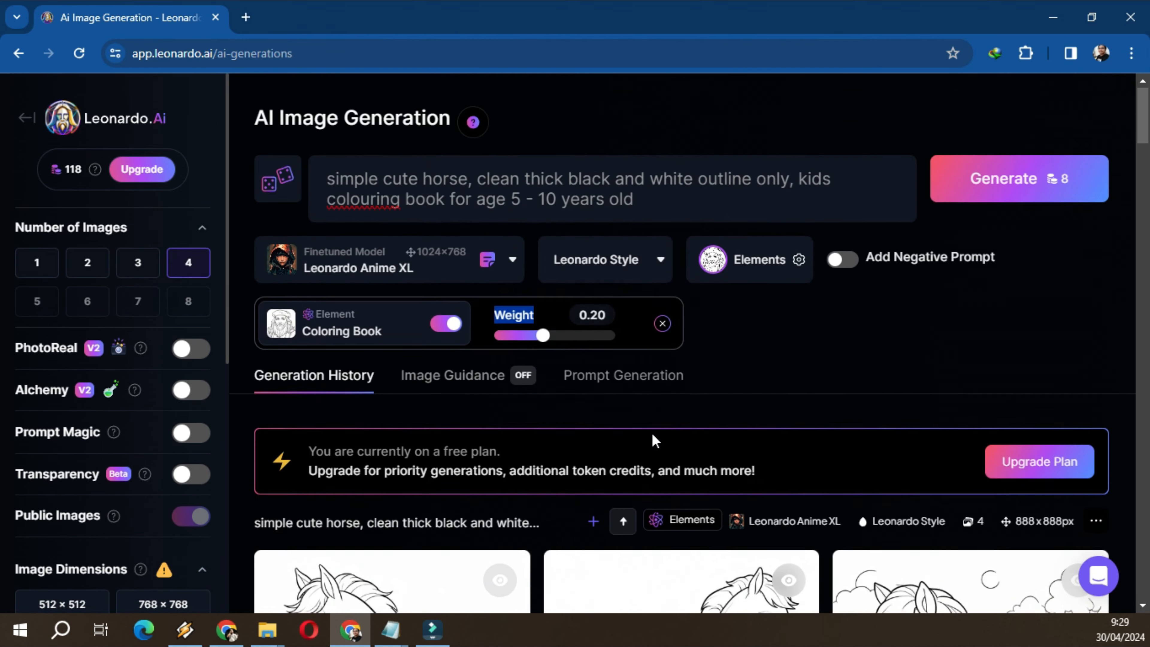
{"action": "scroll", "coordinate": [655, 440], "scroll_direction": "down", "scroll_amount": 8}
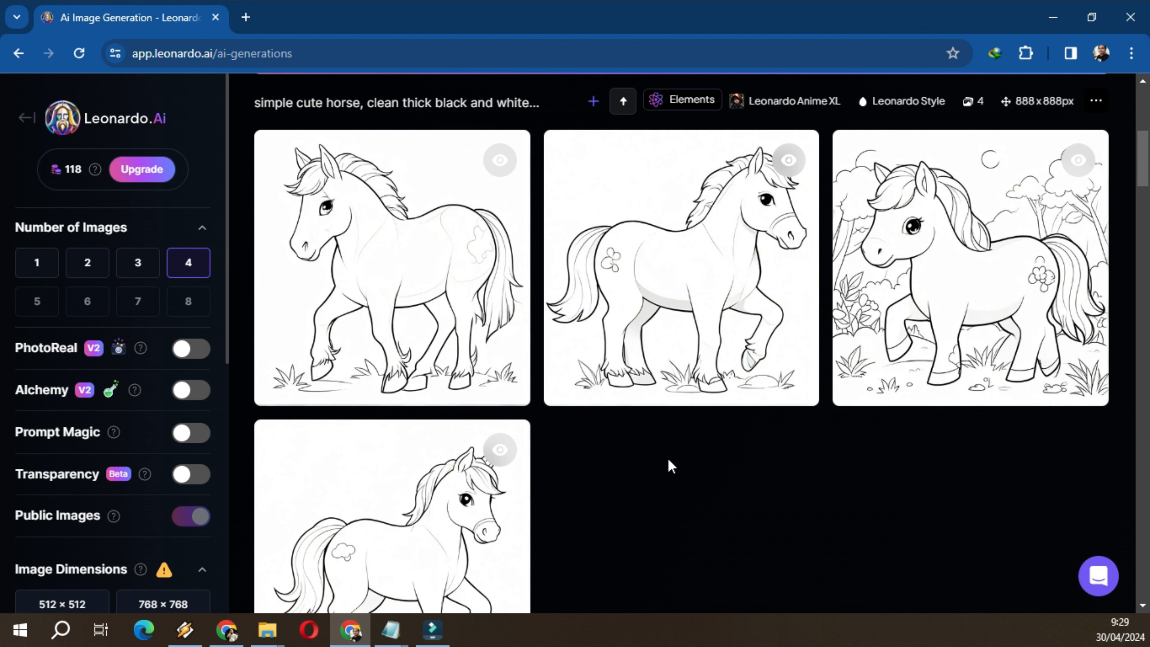
{"action": "scroll", "coordinate": [667, 459], "scroll_direction": "up", "scroll_amount": 9}
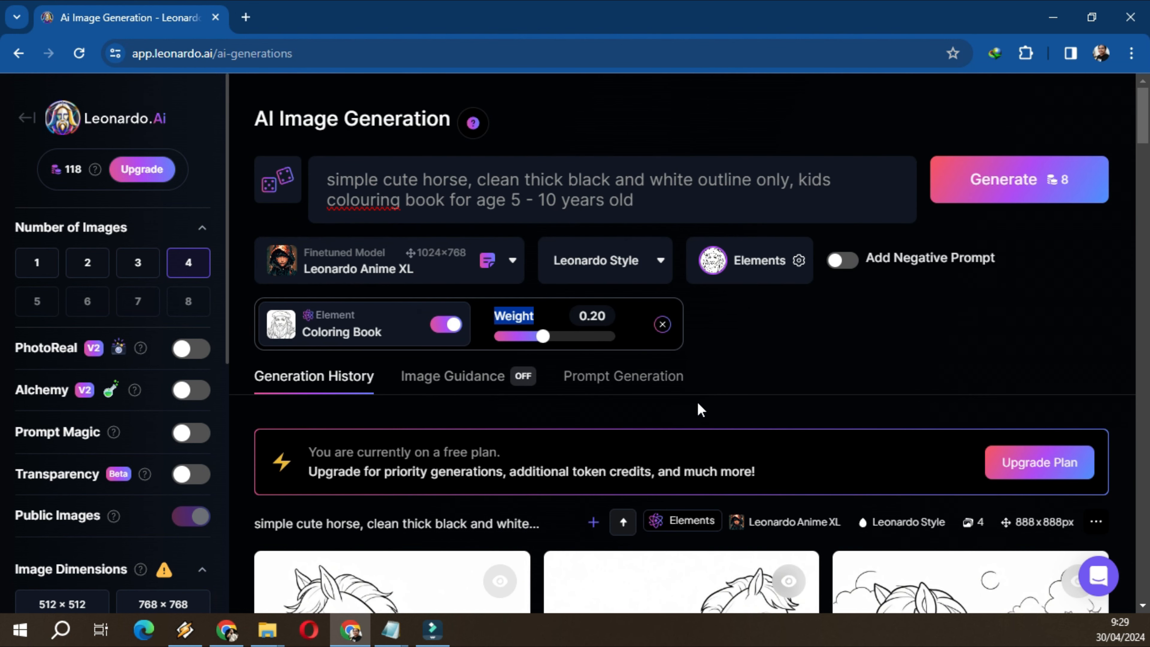